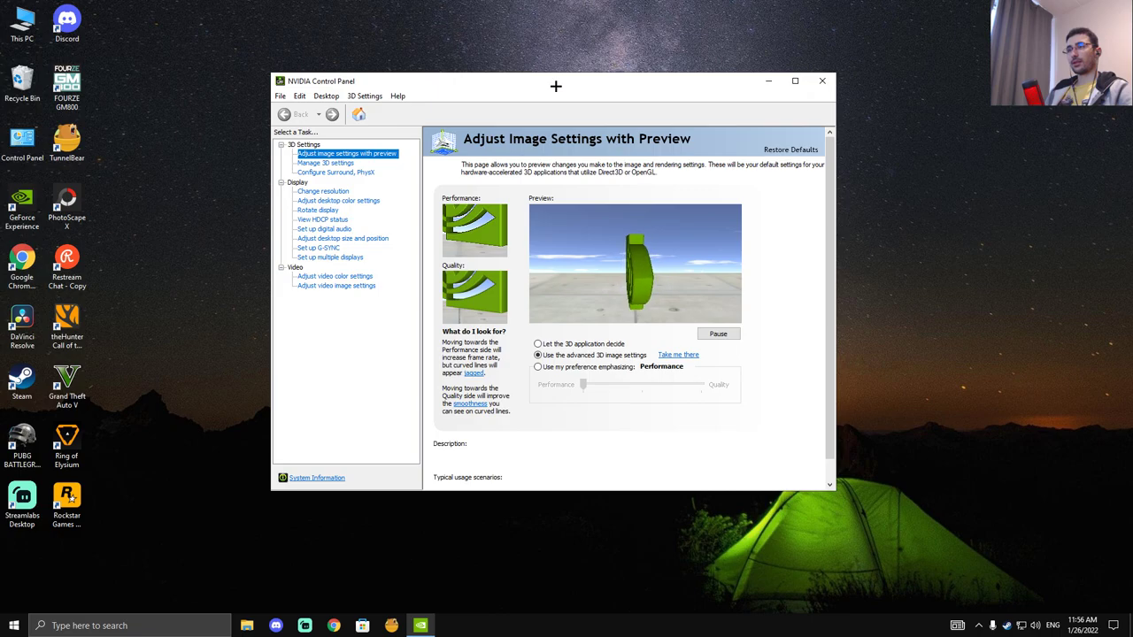
left_click_drag(556, 86, 559, 88)
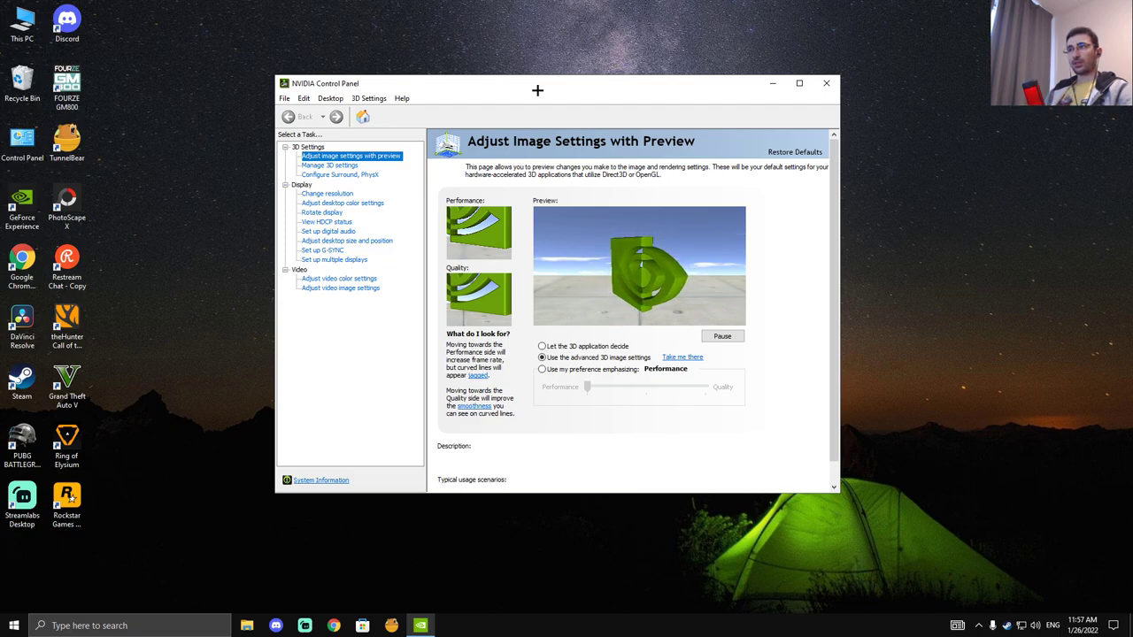
left_click_drag(529, 89, 531, 89)
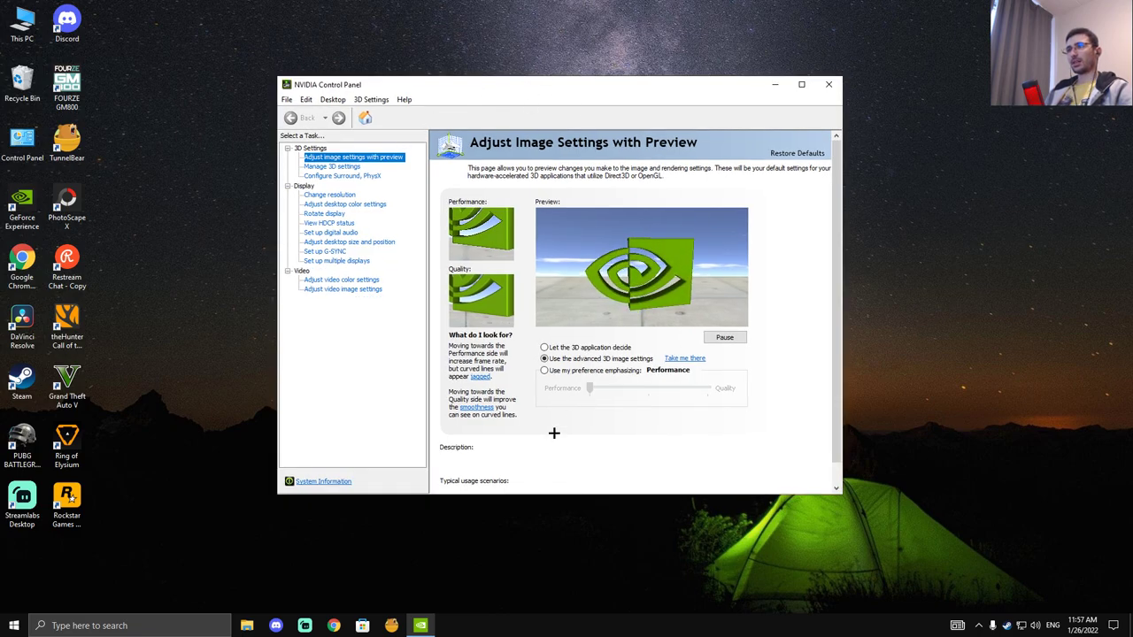
mouse_move(544, 371)
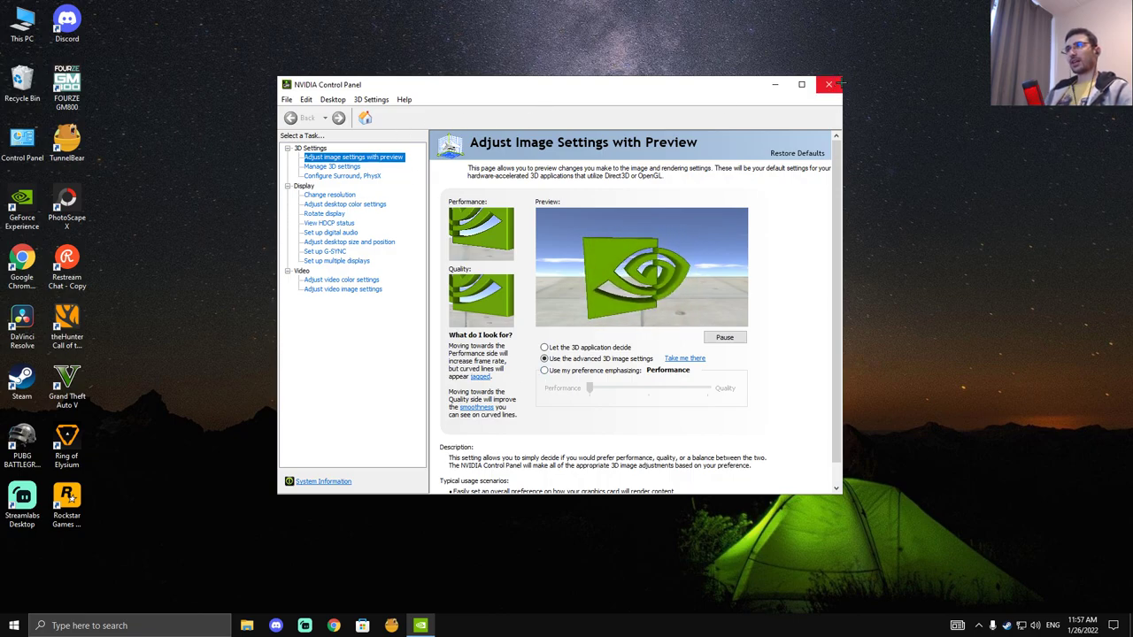
Close the NVIDIA Control Panel and reopen it from the desktop
left_click(829, 84)
right_click(233, 251)
right_click(496, 259)
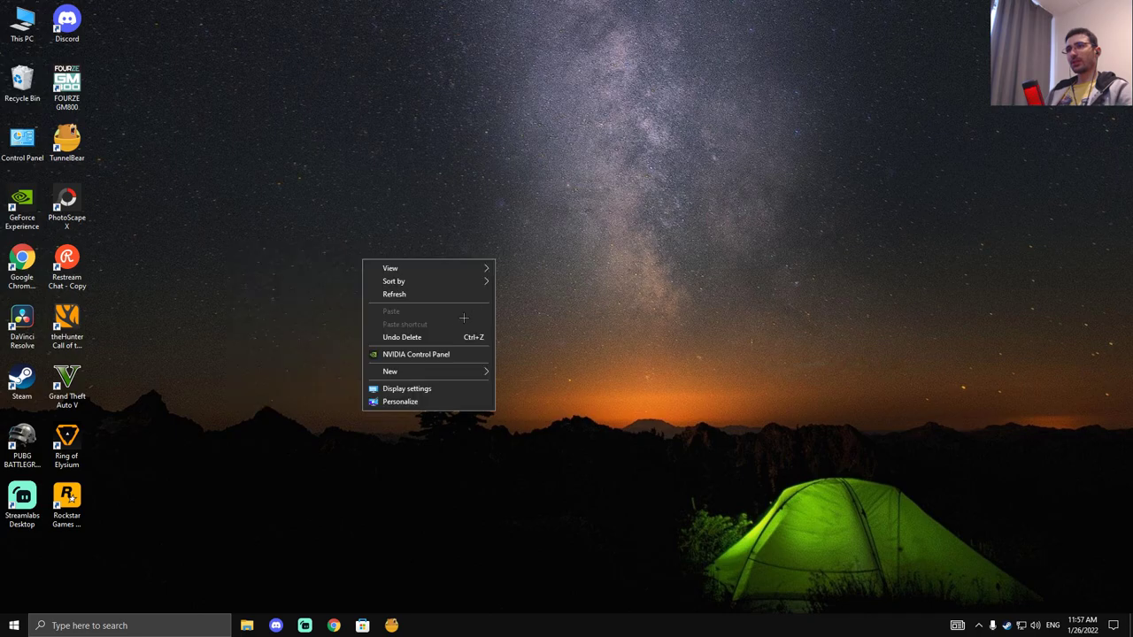
left_click(424, 355)
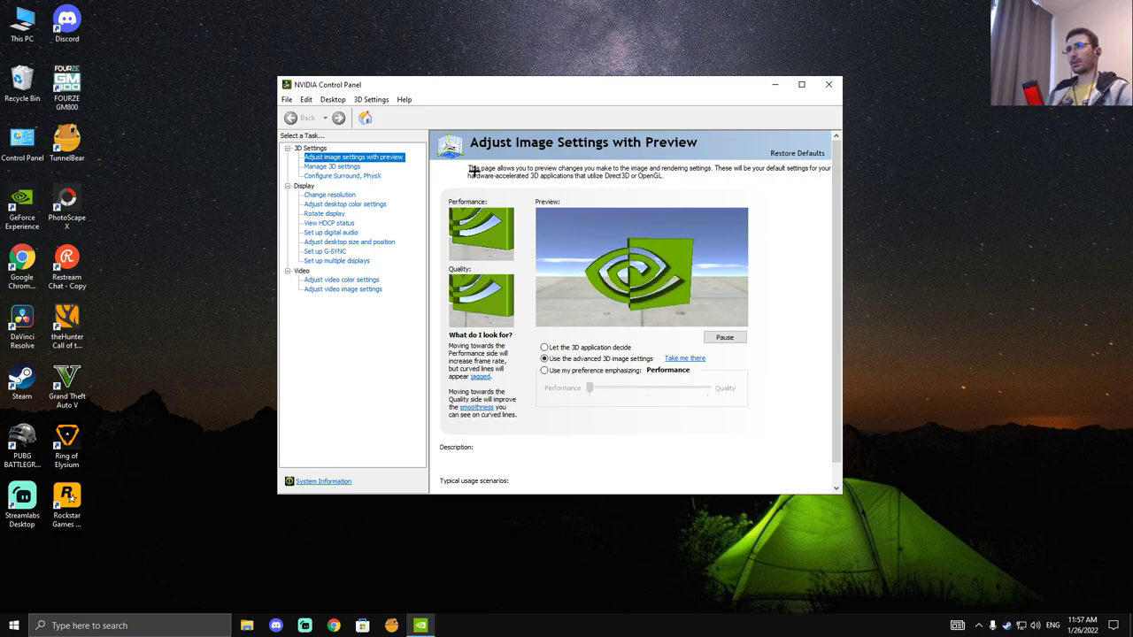
Try the preference emphasizing Performance for the image settings, and switch back to using the advanced 3D image settings
left_click(544, 372)
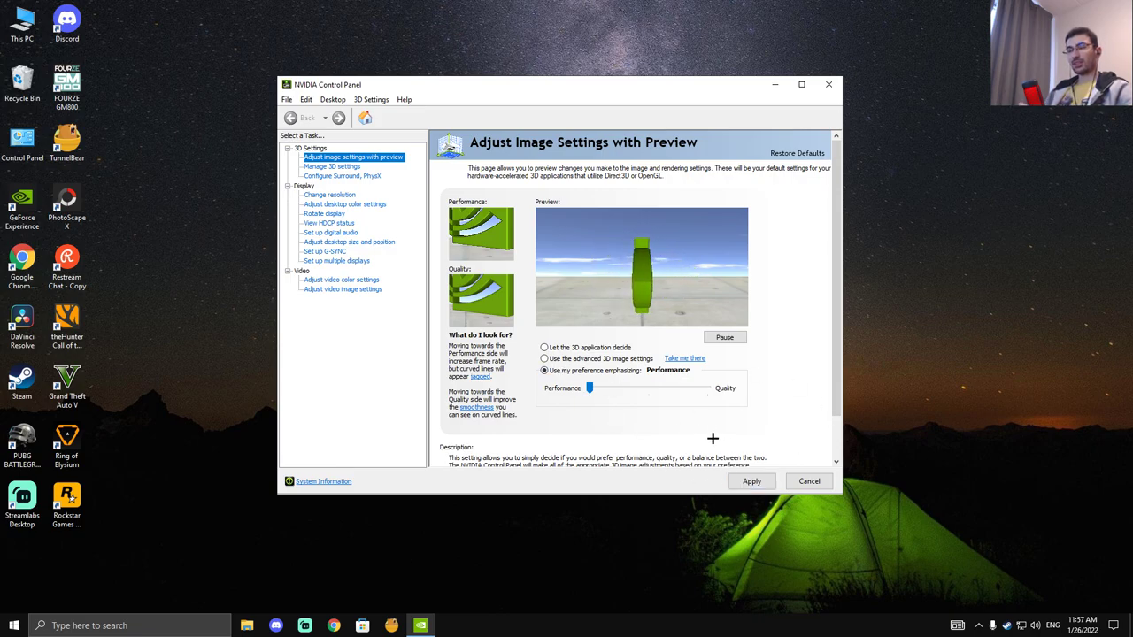
left_click(546, 358)
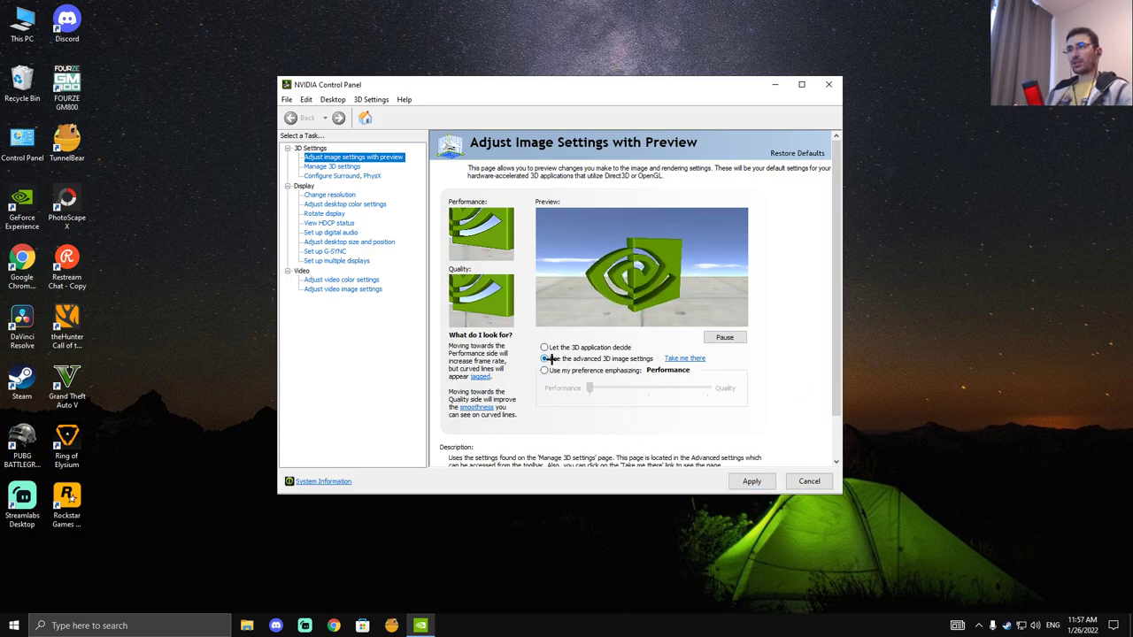
Open the Manage 3D settings page and view the available options for Low Latency Mode in the global settings
left_click(341, 169)
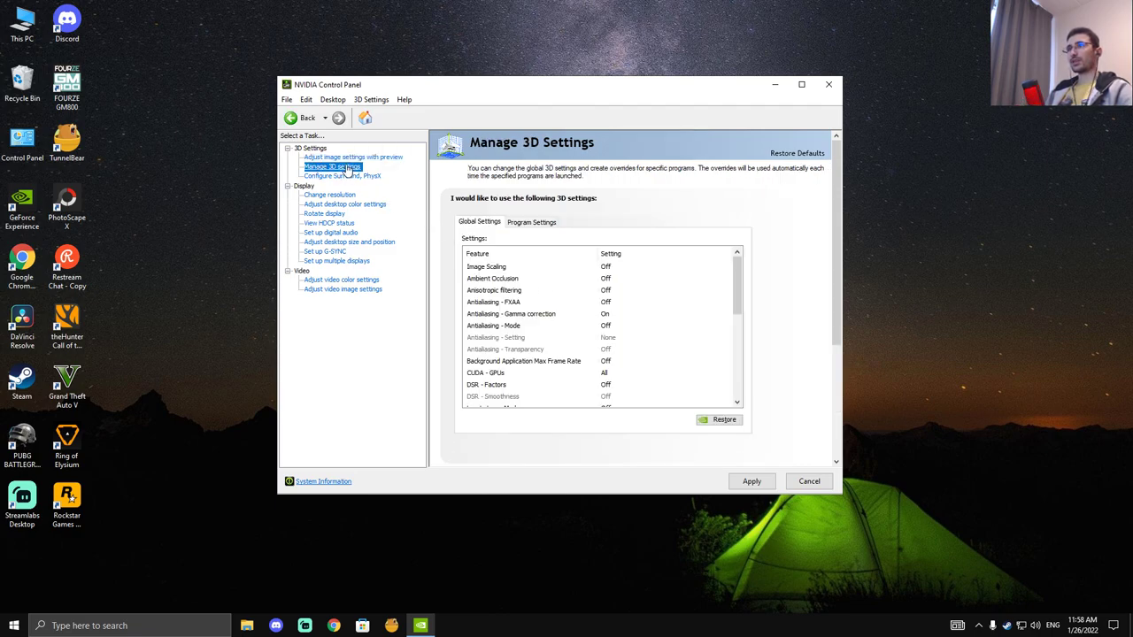
left_click_drag(737, 283, 738, 263)
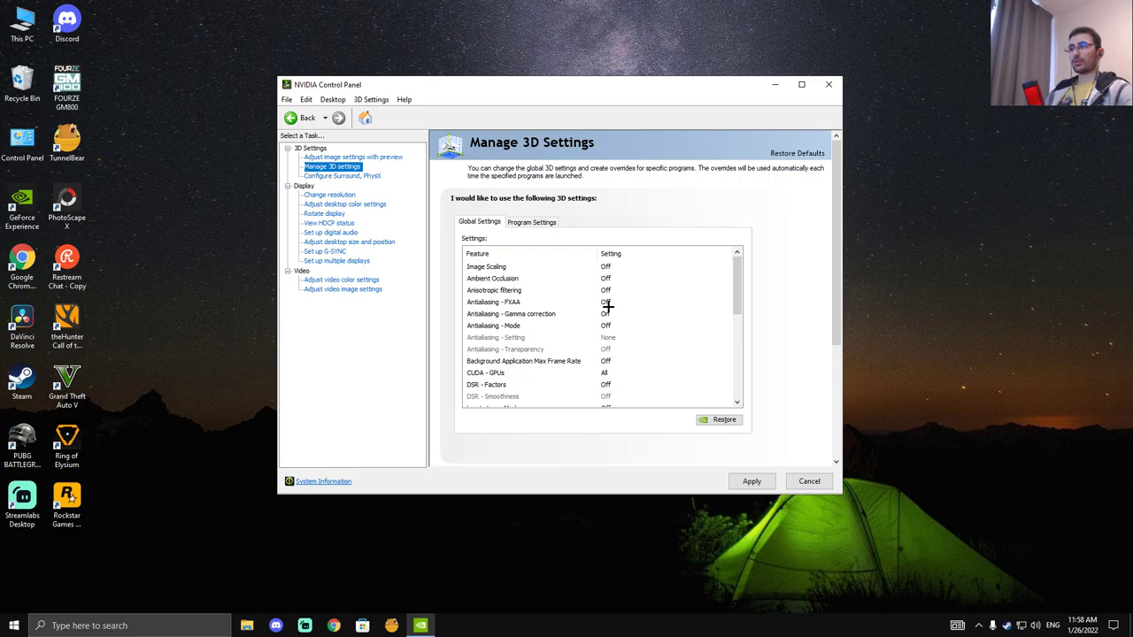
left_click_drag(739, 288, 742, 275)
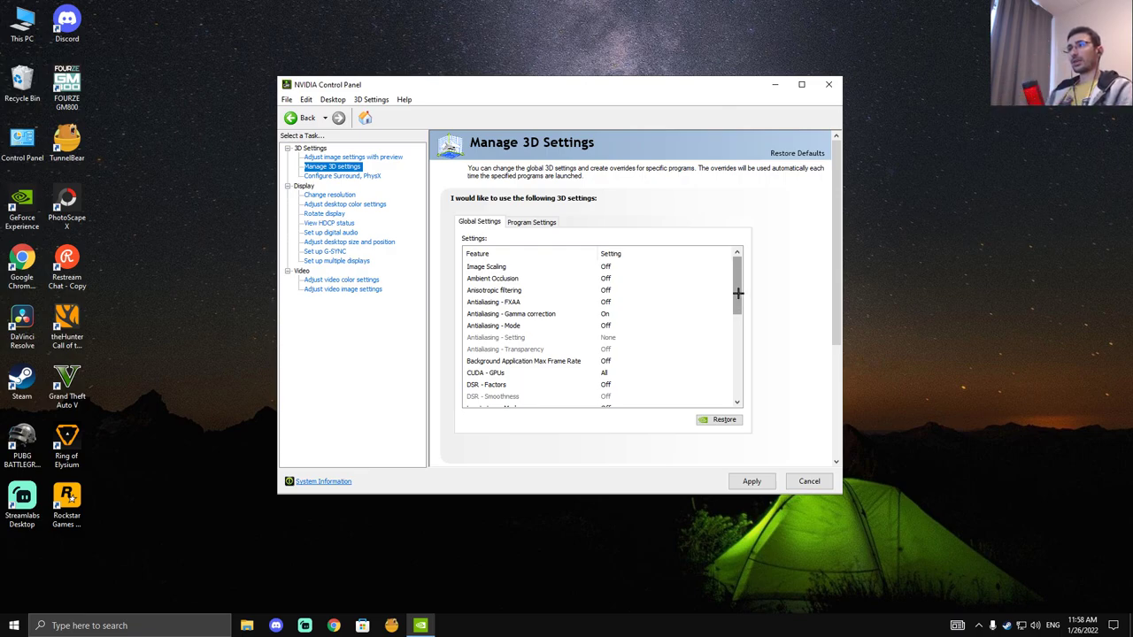
left_click_drag(738, 292, 737, 338)
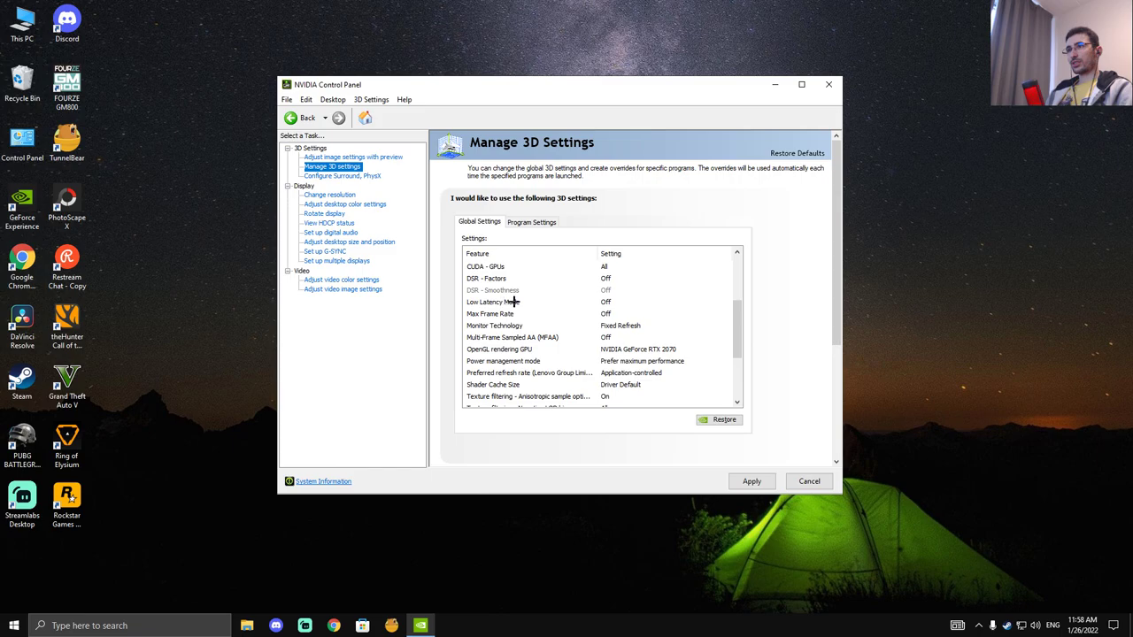
left_click(606, 304)
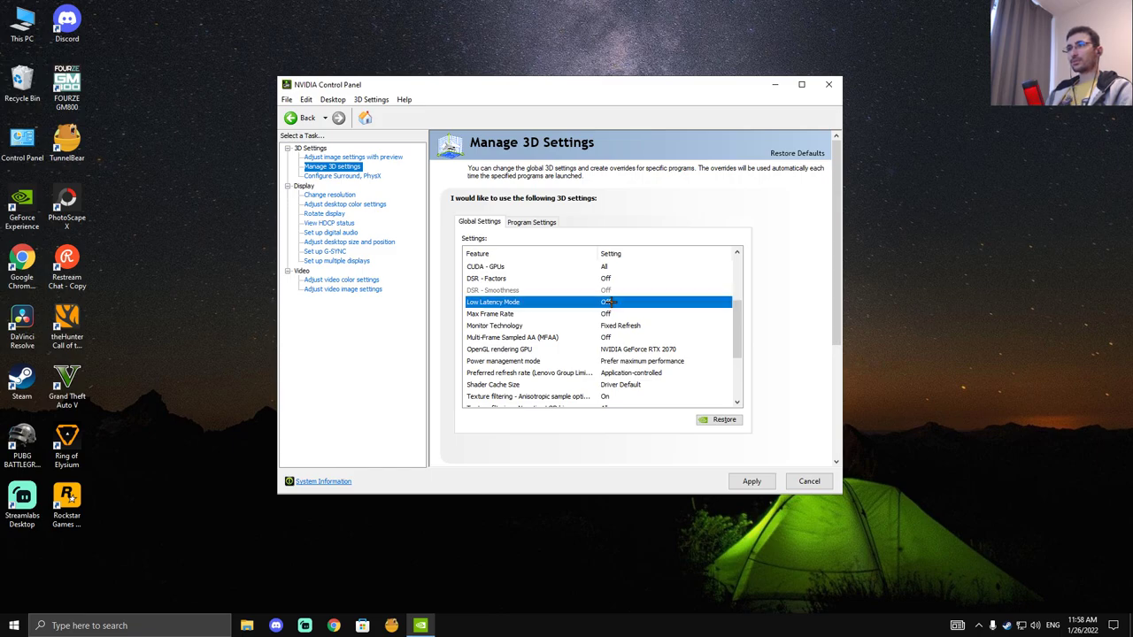
left_click(607, 303)
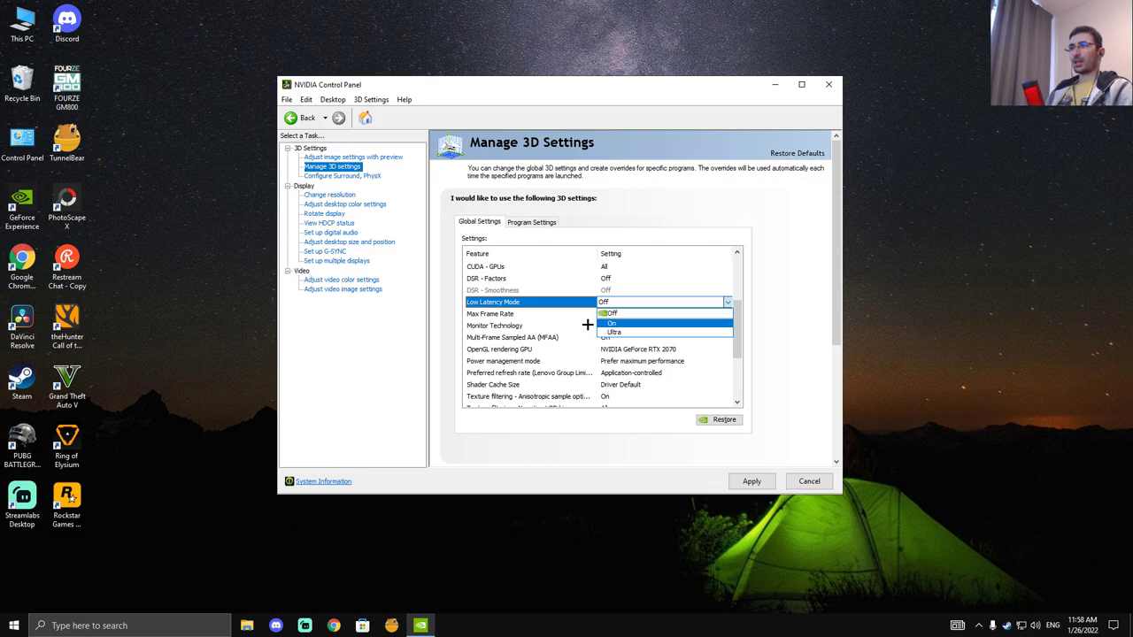
left_click(586, 324)
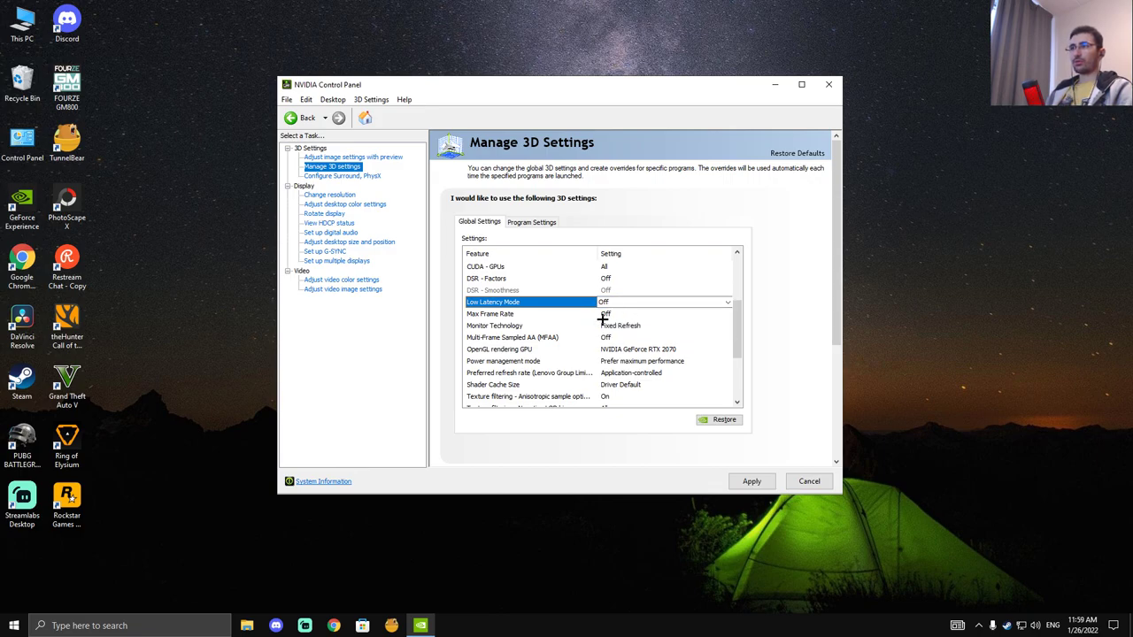
Set the global Power management mode to Prefer maximum performance
scroll(542, 333, "down", 1)
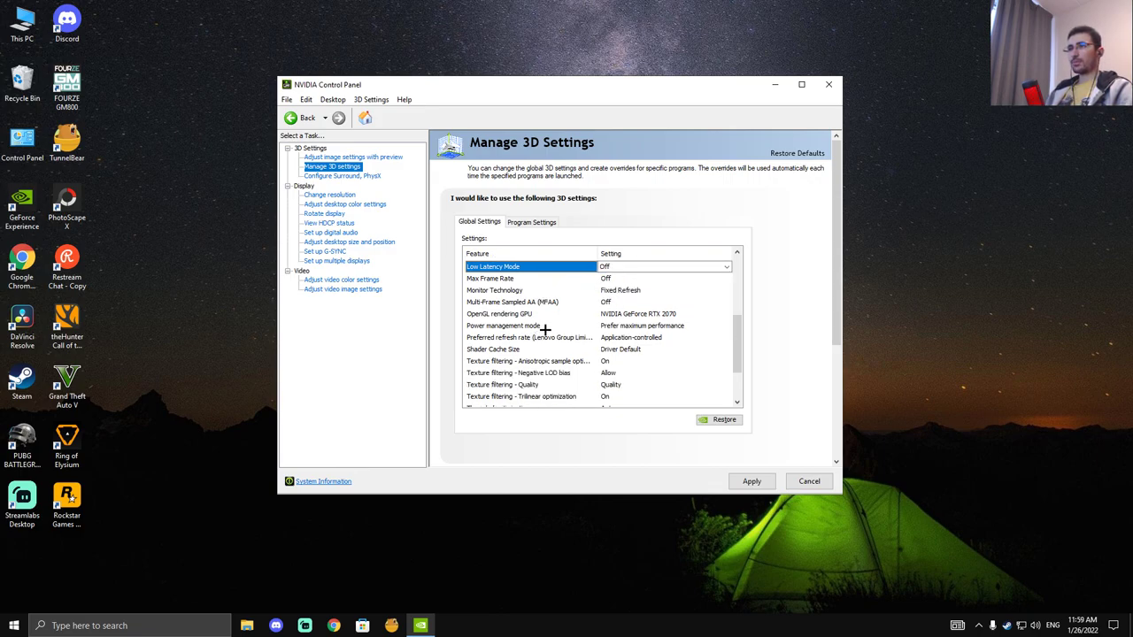
left_click(630, 325)
left_click(633, 326)
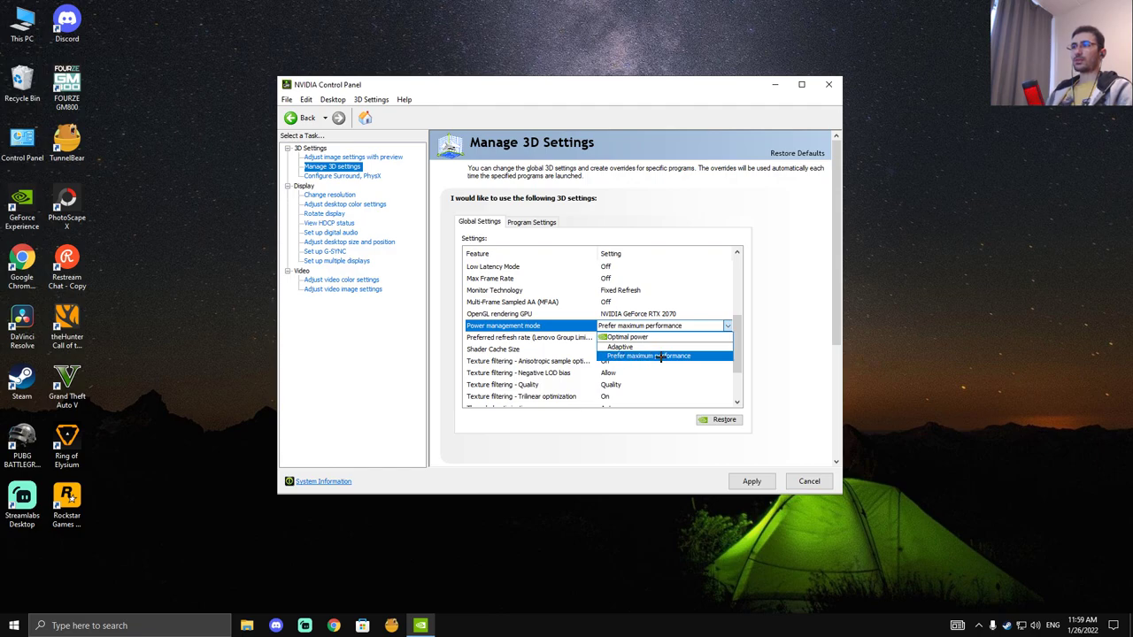
left_click(664, 356)
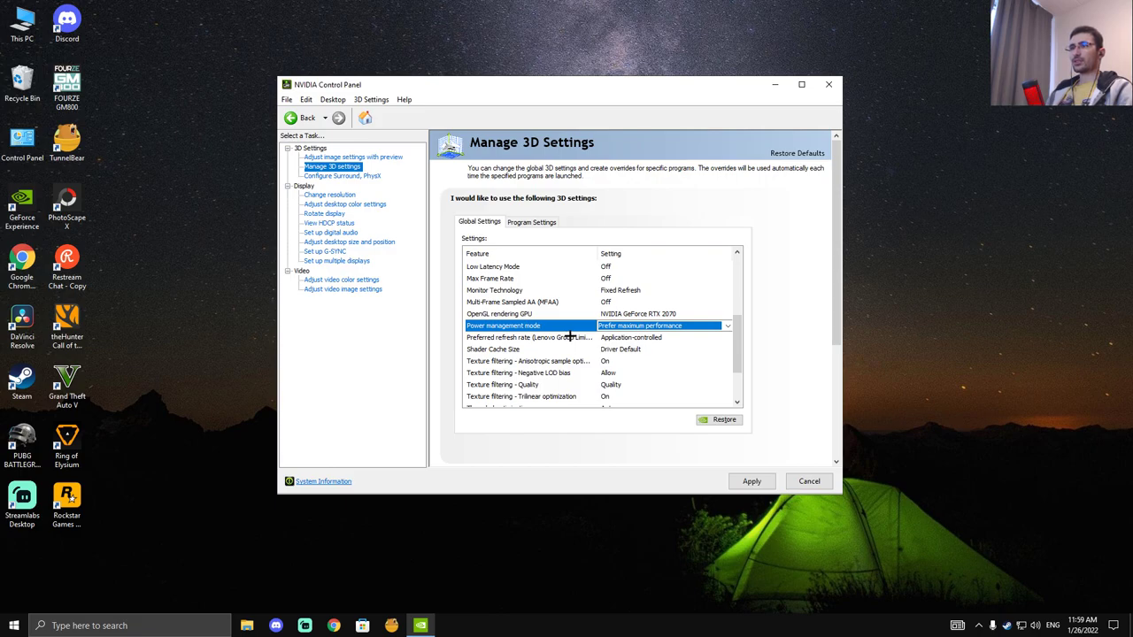
Set the OpenGL rendering GPU to NVIDIA GeForce RTX 2070 in the global 3D settings
scroll(569, 334, "down", 1)
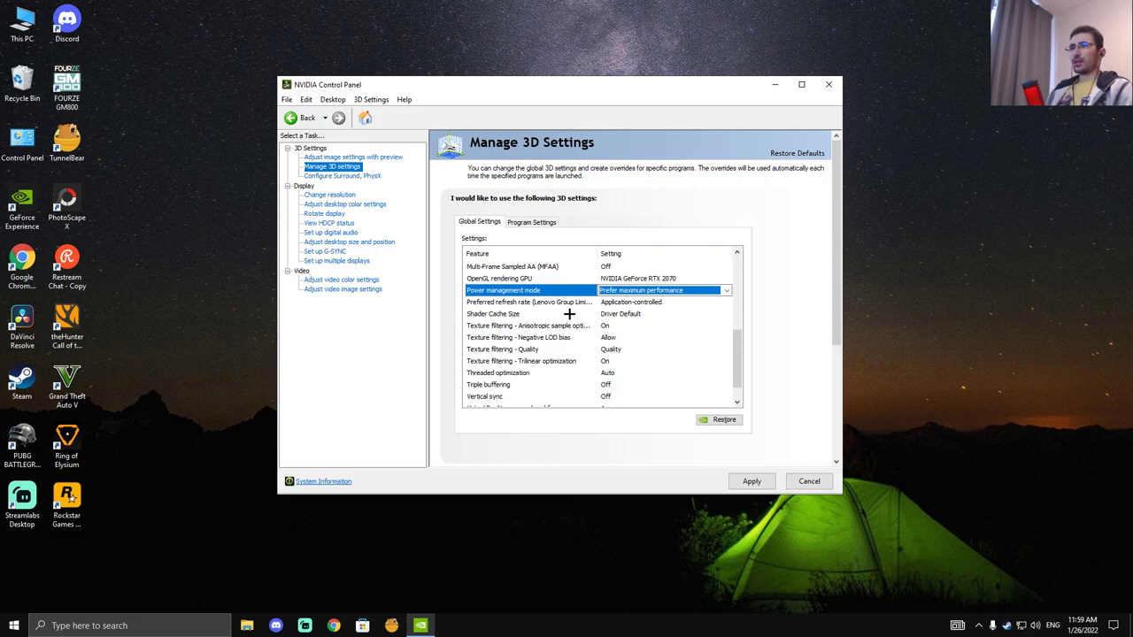
scroll(555, 324, "up", 1)
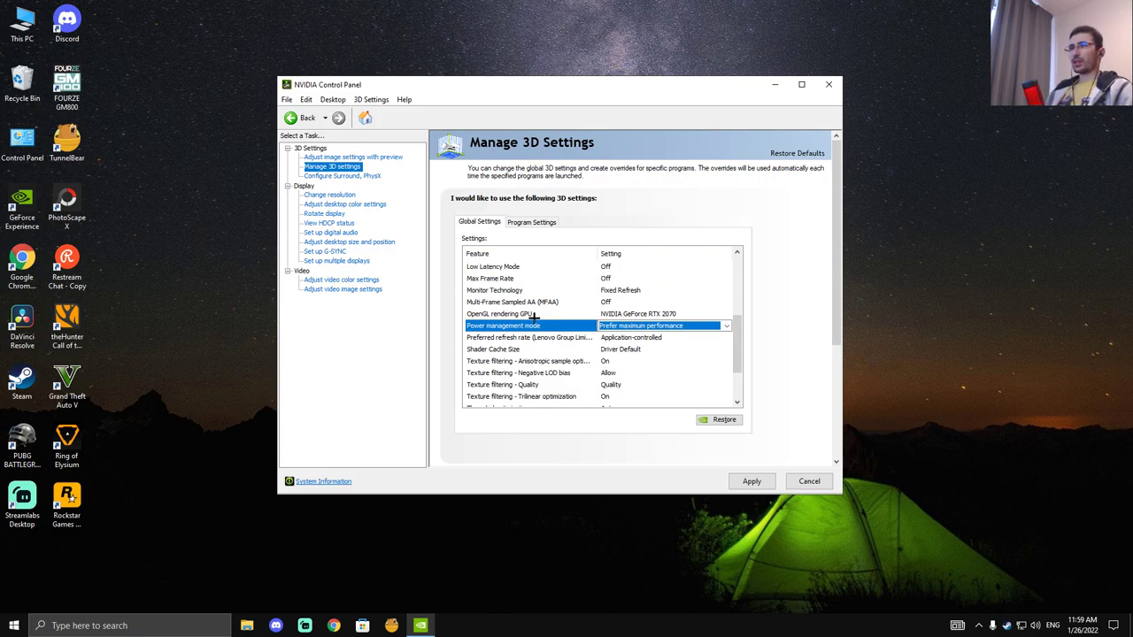
left_click(605, 313)
left_click(670, 315)
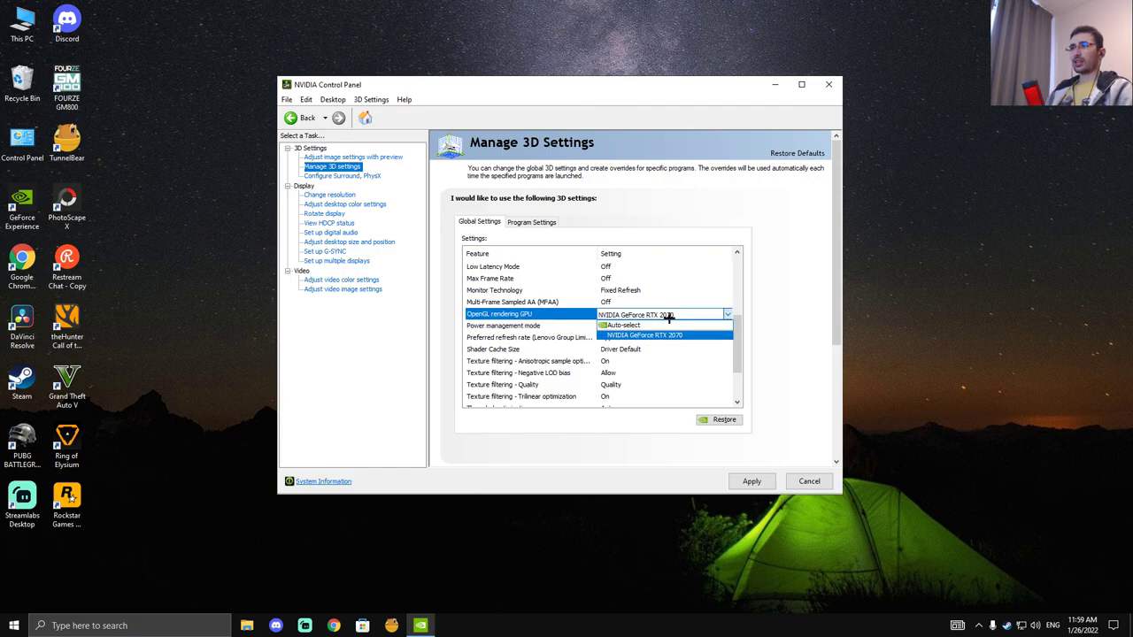
left_click(660, 334)
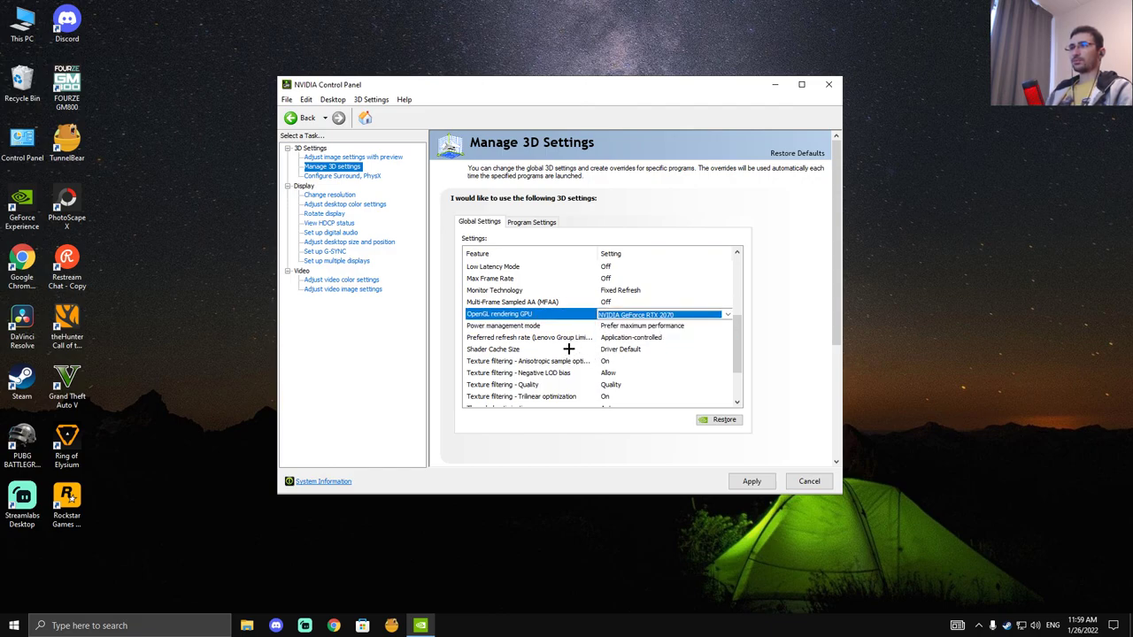
View the available options for Texture filtering - Quality in the global 3D settings
scroll(556, 341, "down", 2)
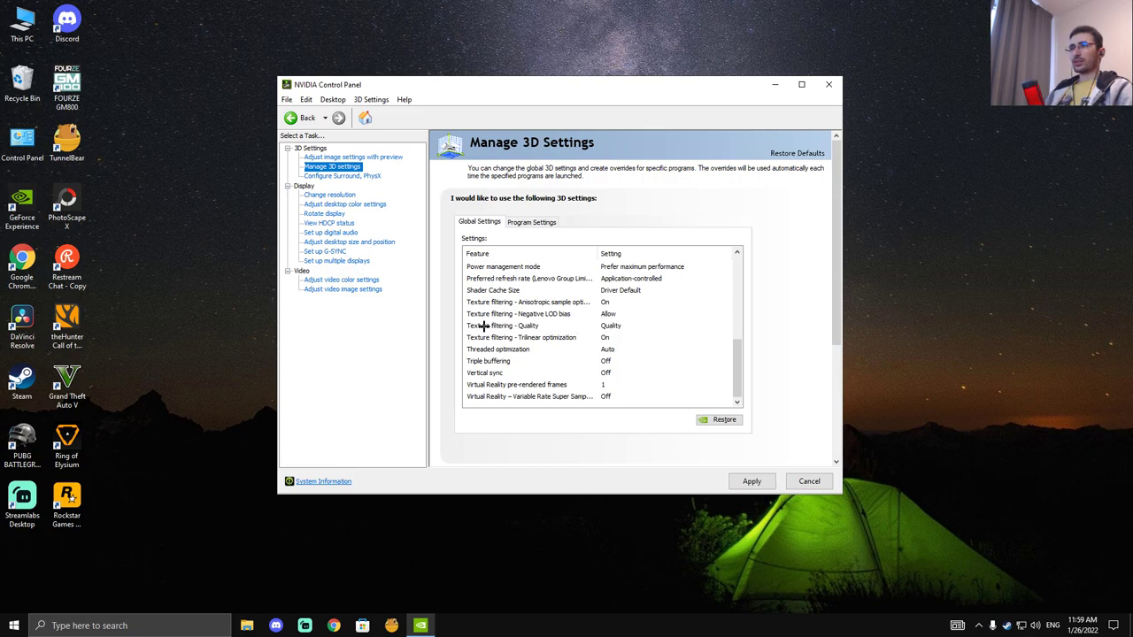
left_click(610, 325)
left_click(611, 326)
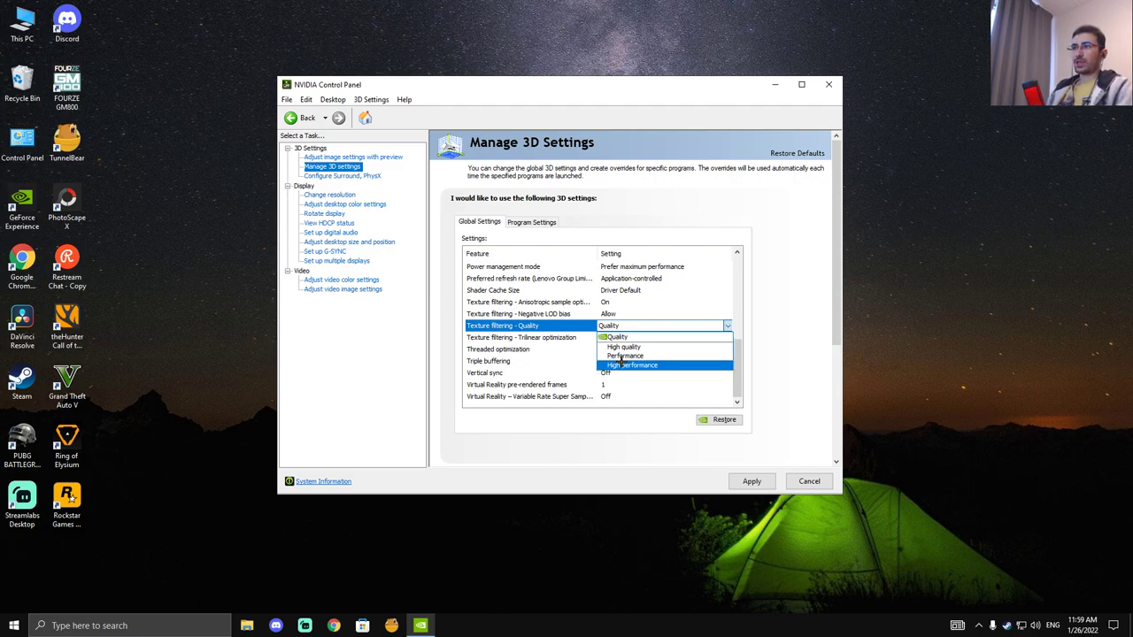
left_click(586, 360)
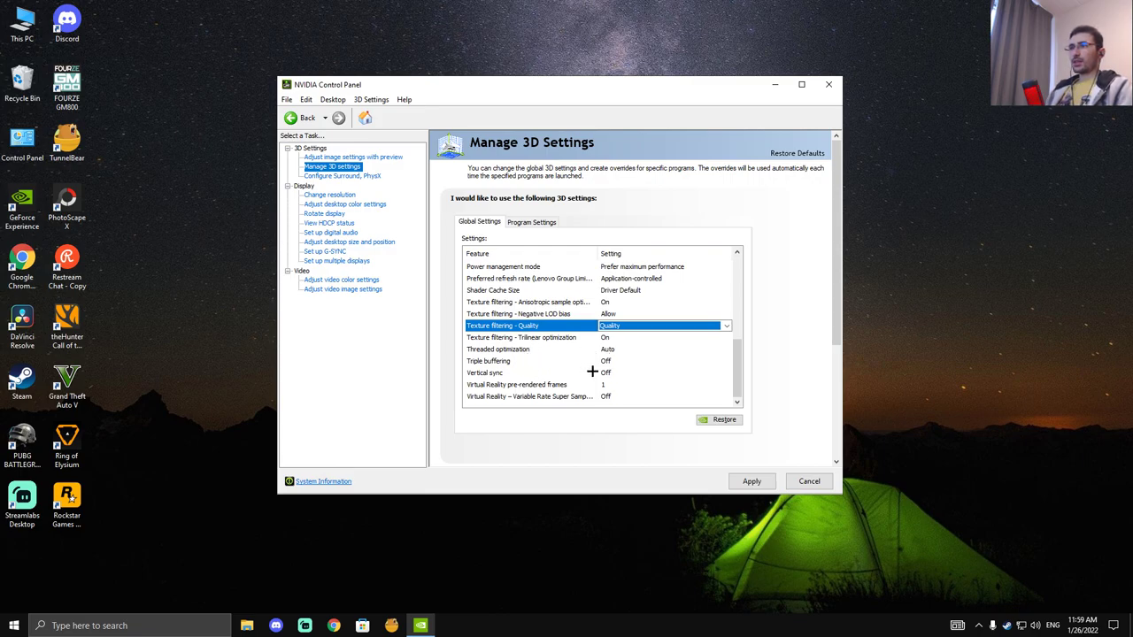
Set Vertical sync to Off in the global 3D settings
left_click(617, 373)
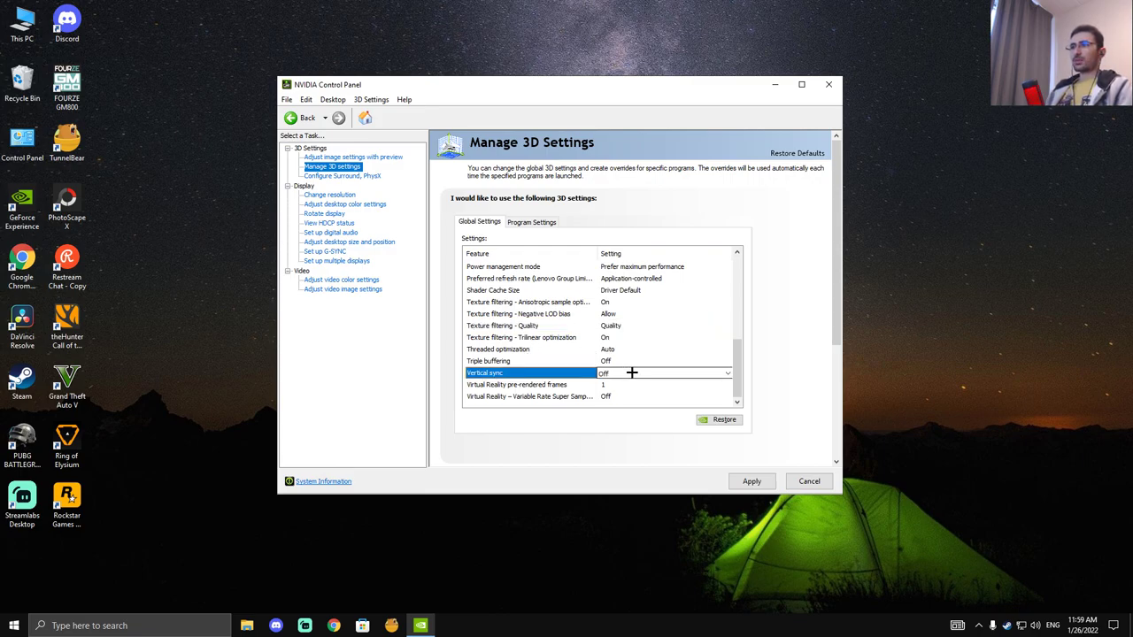
left_click(630, 373)
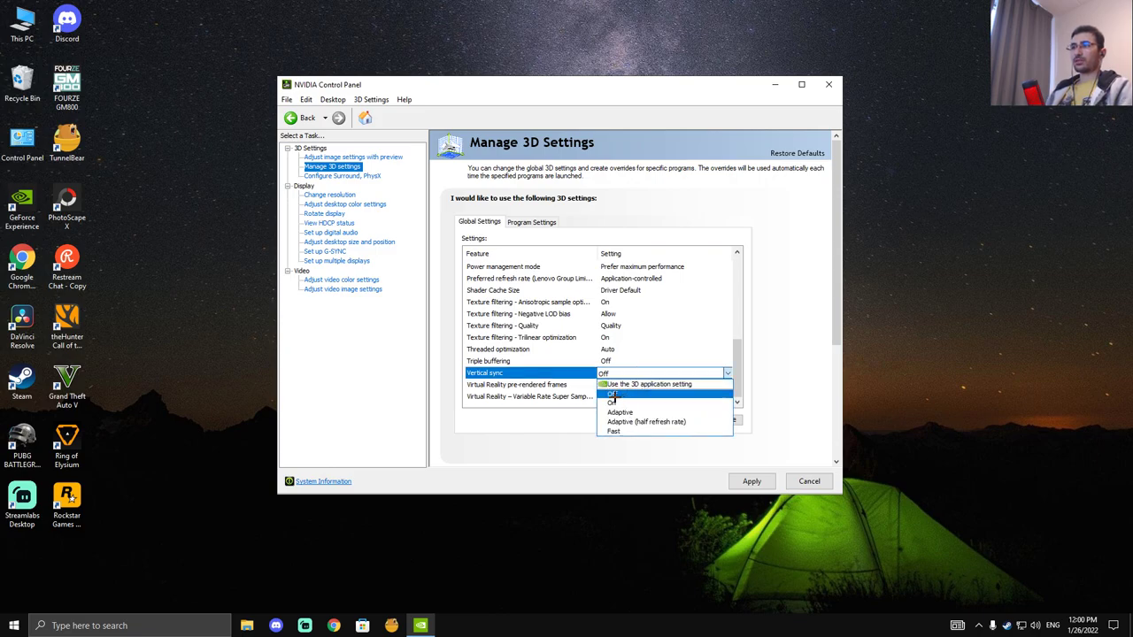
left_click(614, 395)
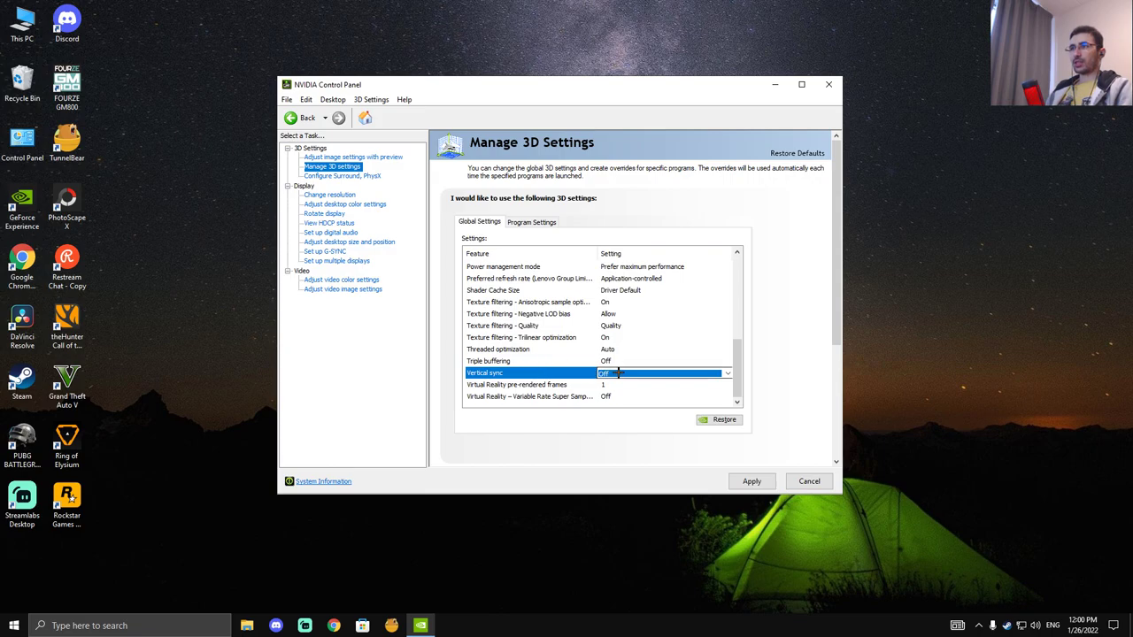
Check the Set up G-SYNC page, resolving the pending 3D changes, and return to the Vertical sync entry in Manage 3D settings
left_click(327, 253)
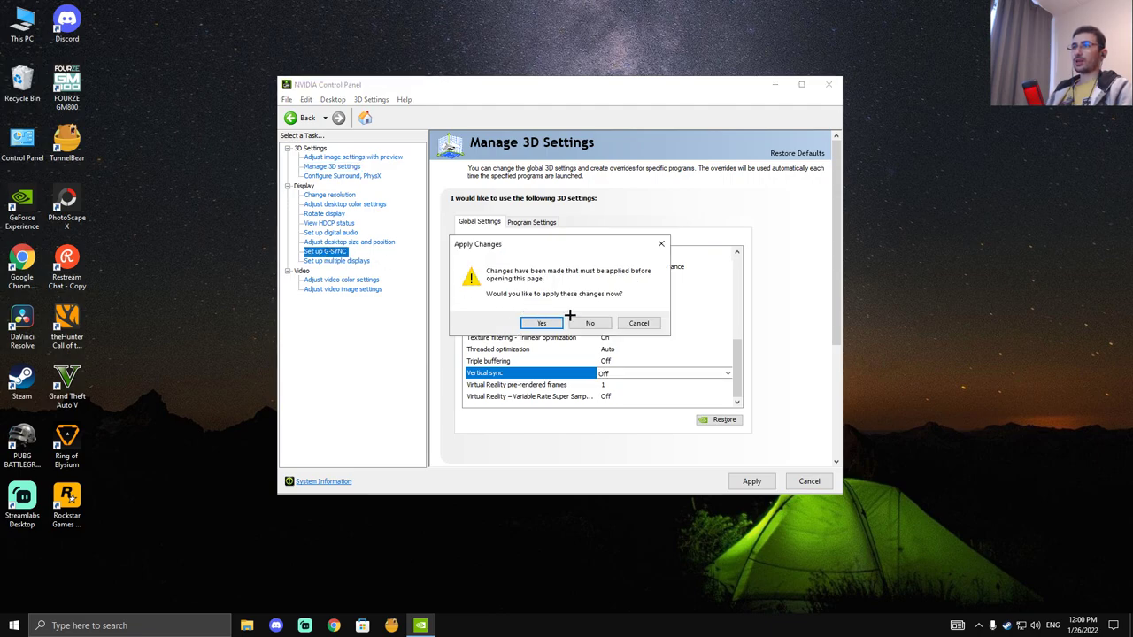
left_click(567, 316)
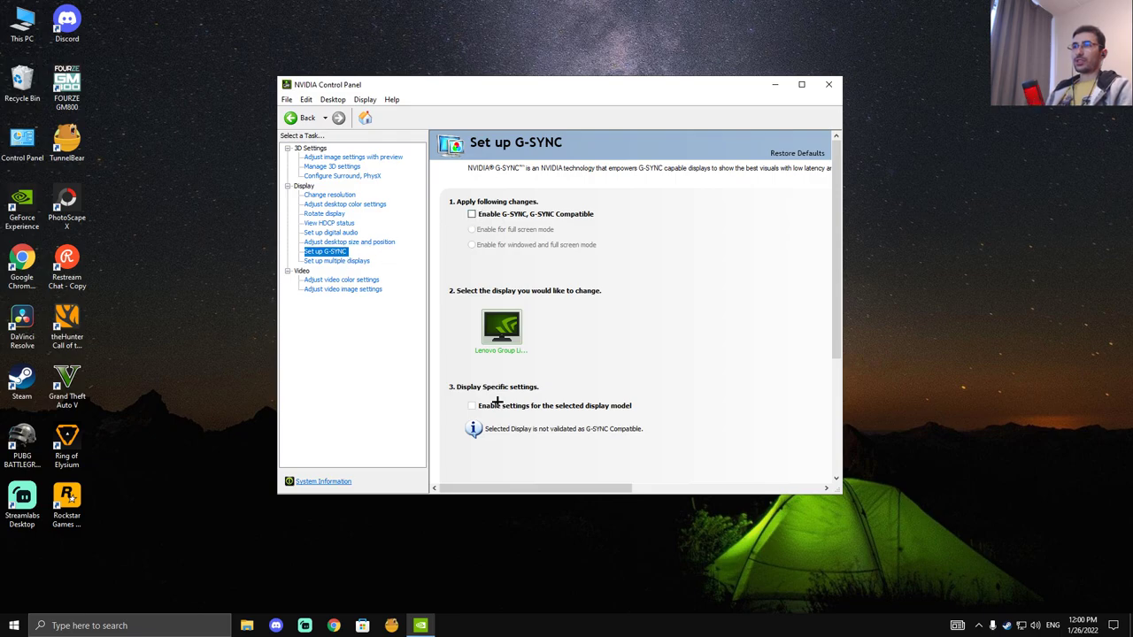
left_click(339, 168)
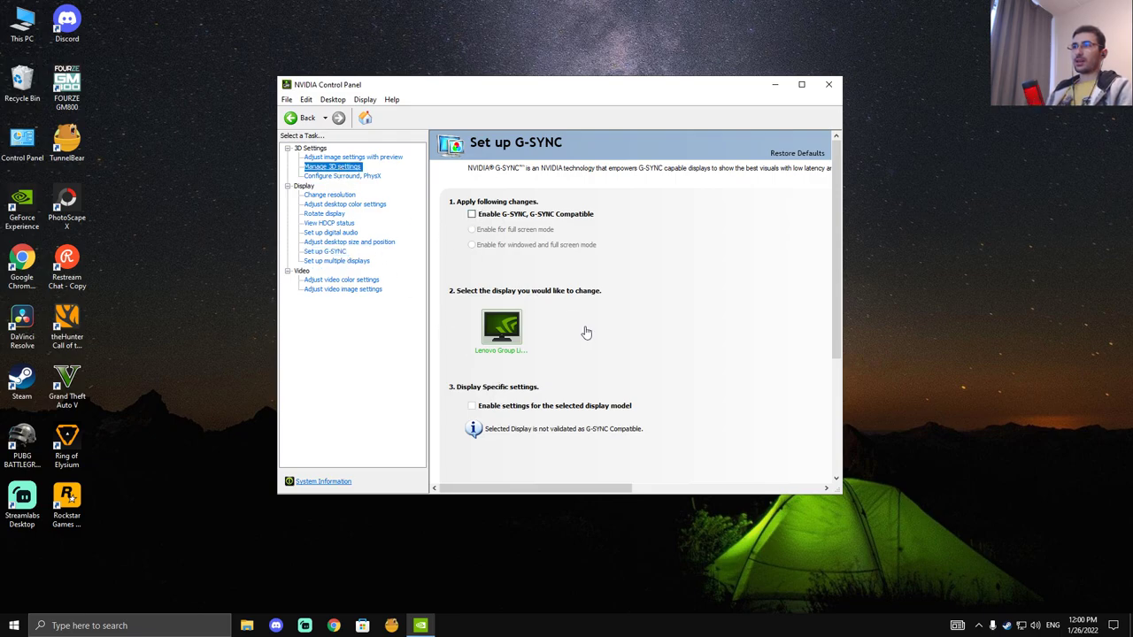
scroll(737, 358, "down", 1)
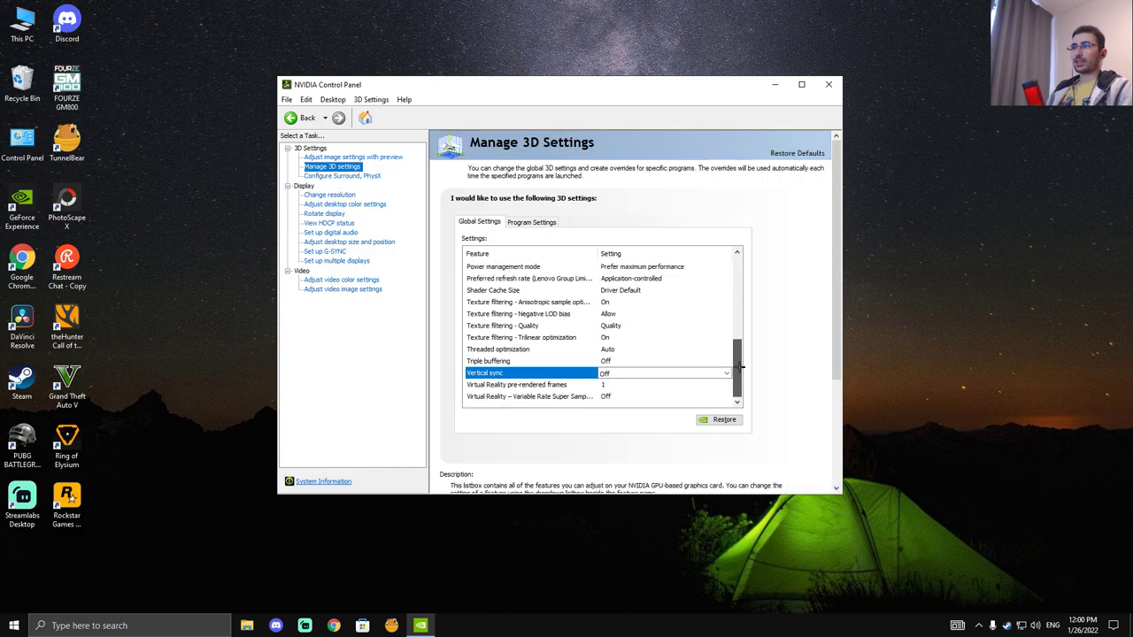
left_click(610, 373)
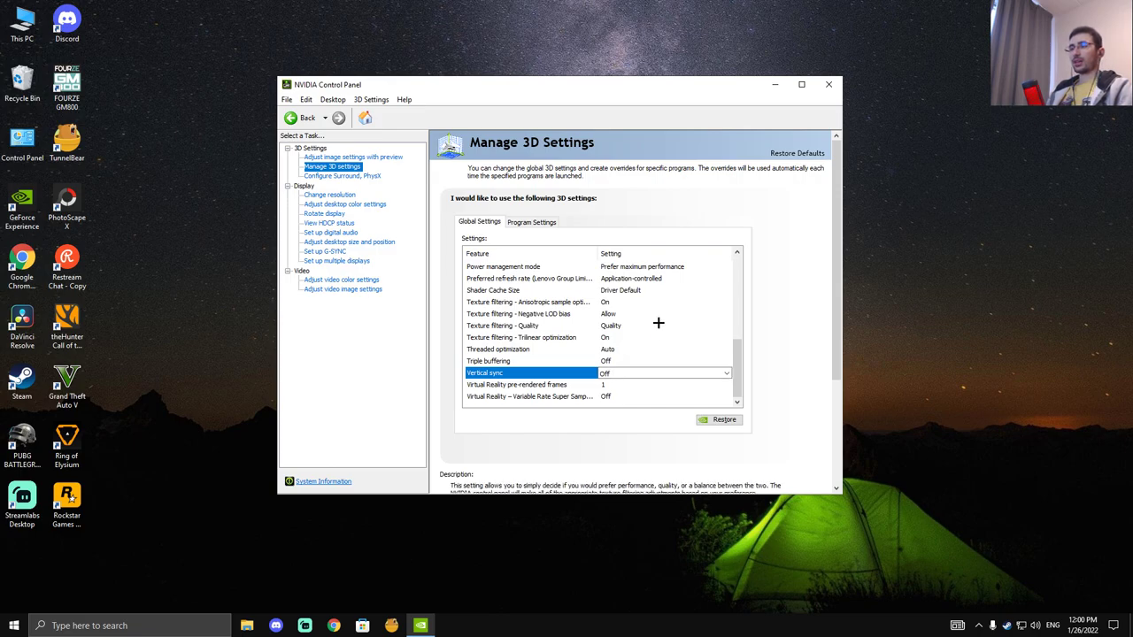
Open the Configure Surround, PhysX page and set the PhysX processor to CPU
left_click(341, 177)
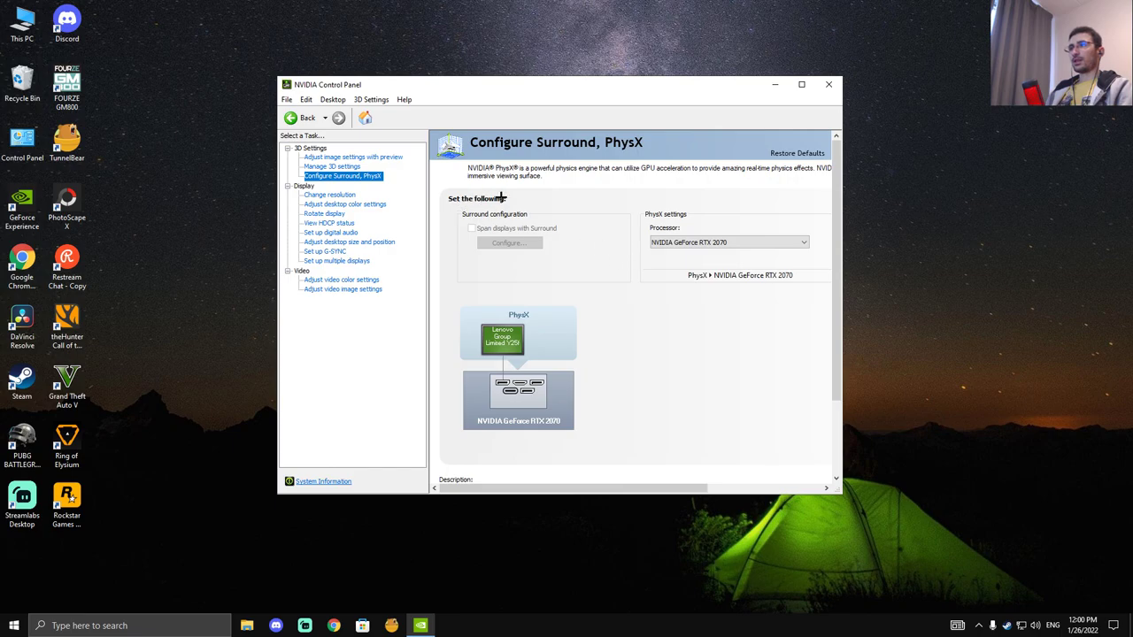
left_click(699, 242)
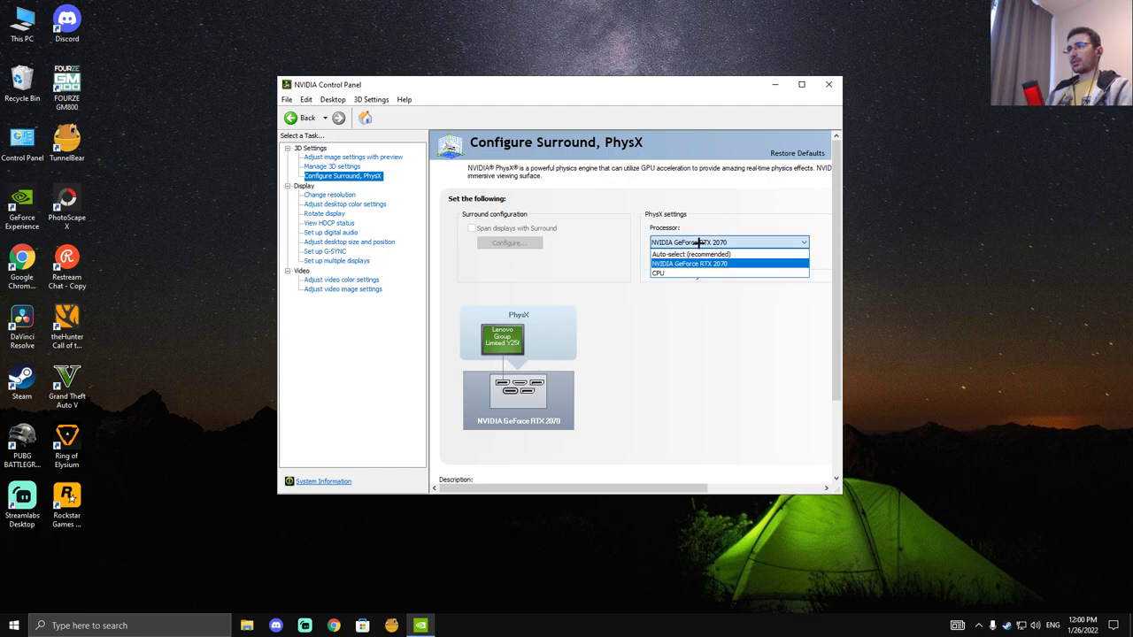
left_click(680, 254)
left_click(708, 243)
left_click(664, 274)
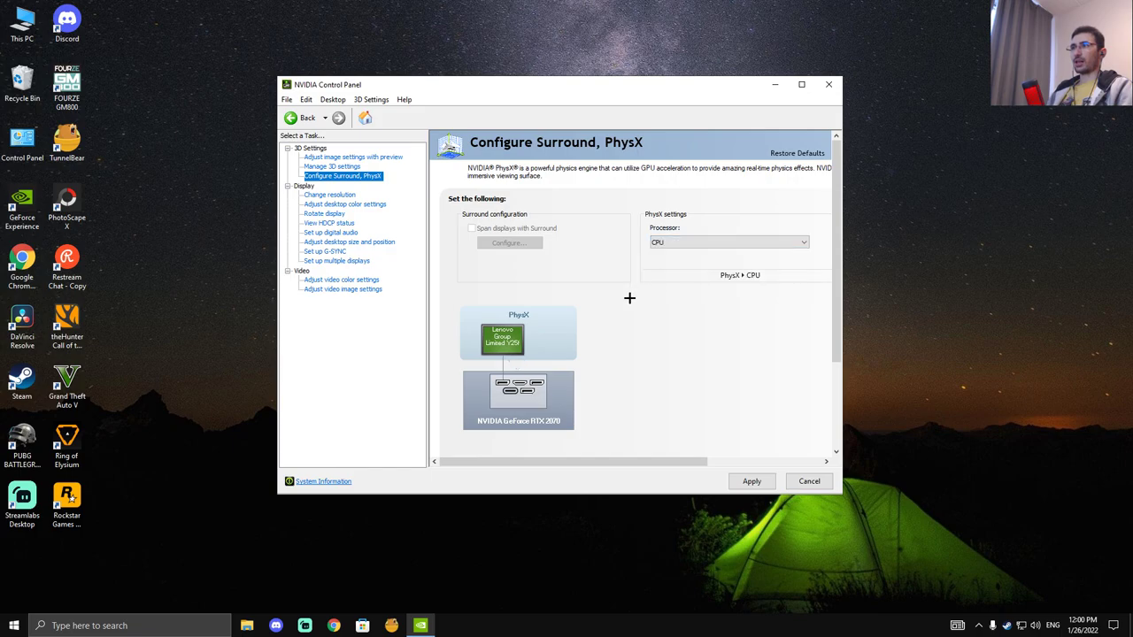
Set the PhysX processor to NVIDIA GeForce RTX 2070
left_click(683, 242)
left_click(682, 263)
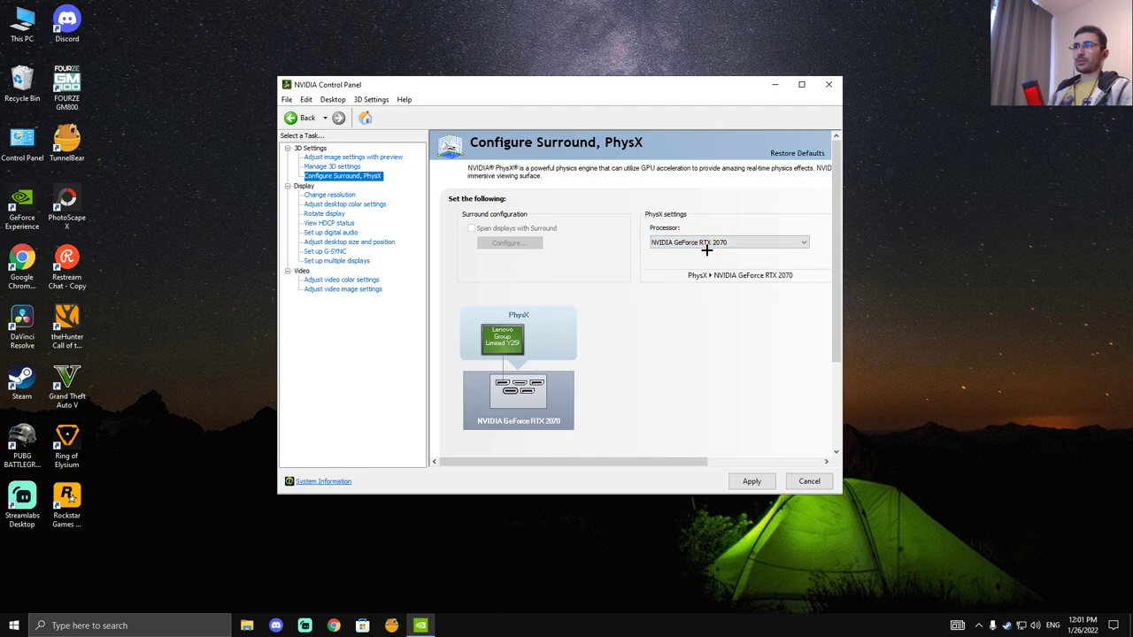
Open the Change resolution page, look through the resolution list and choose the 144Hz refresh rate for 1920 × 1080
left_click(333, 195)
left_click(605, 323)
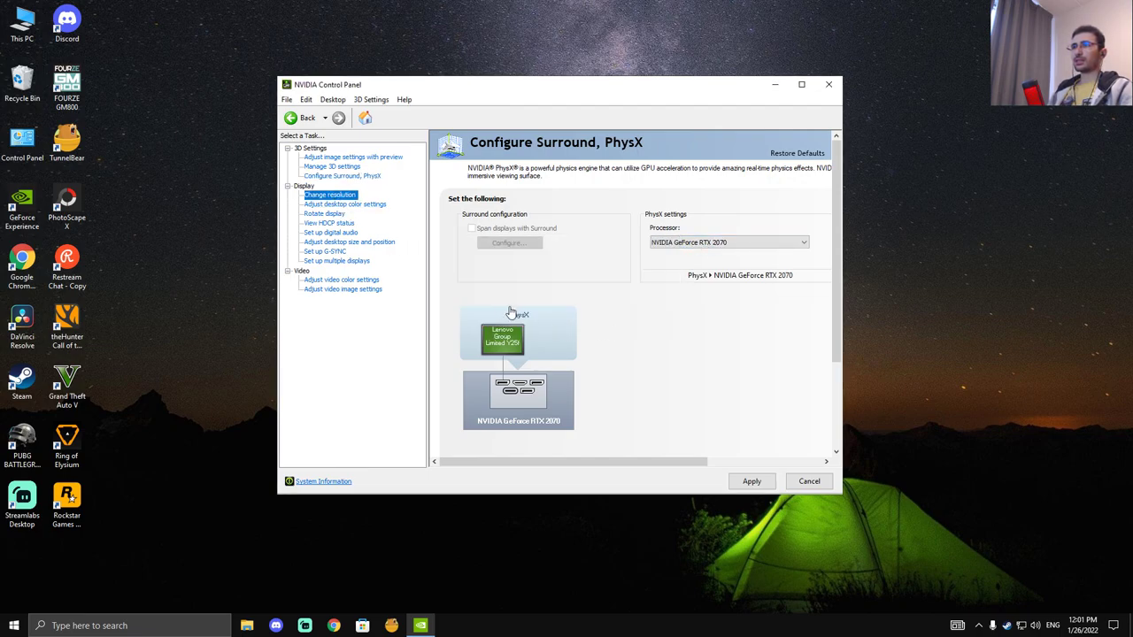
scroll(629, 363, "down", 1)
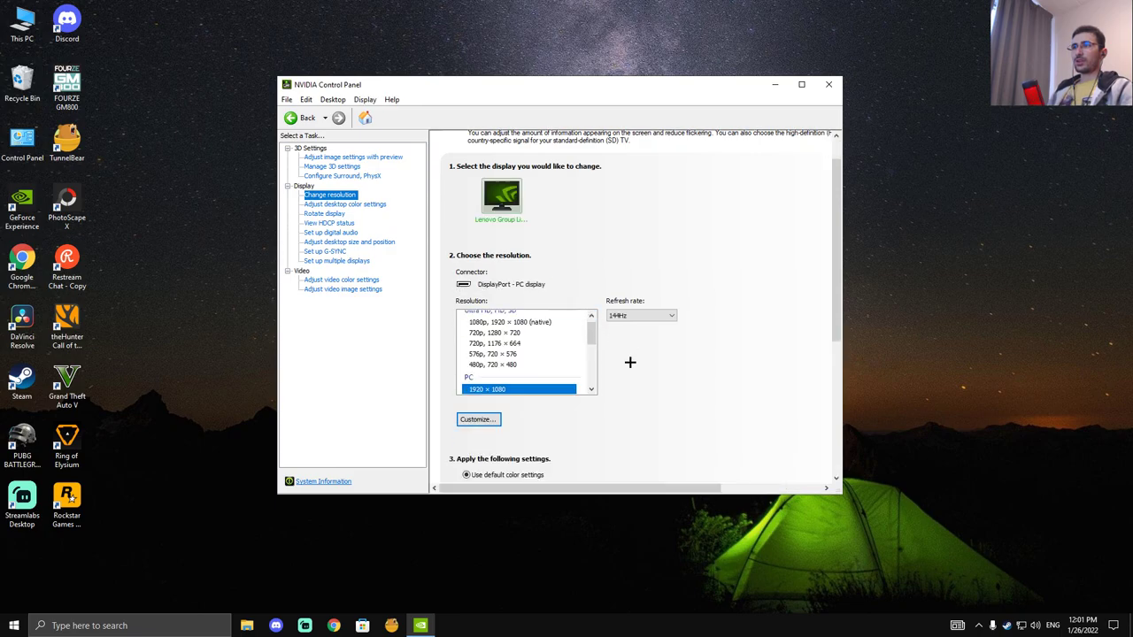
scroll(630, 362, "down", 1)
scroll(592, 311, "down", 3)
scroll(592, 310, "up", 3)
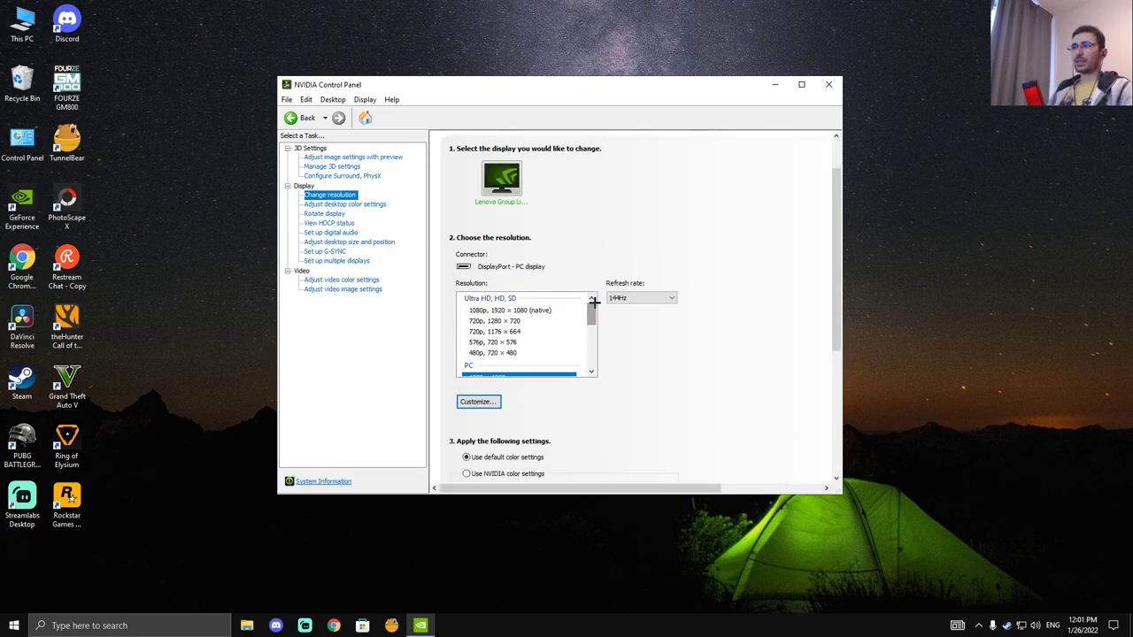
scroll(592, 312, "down", 2)
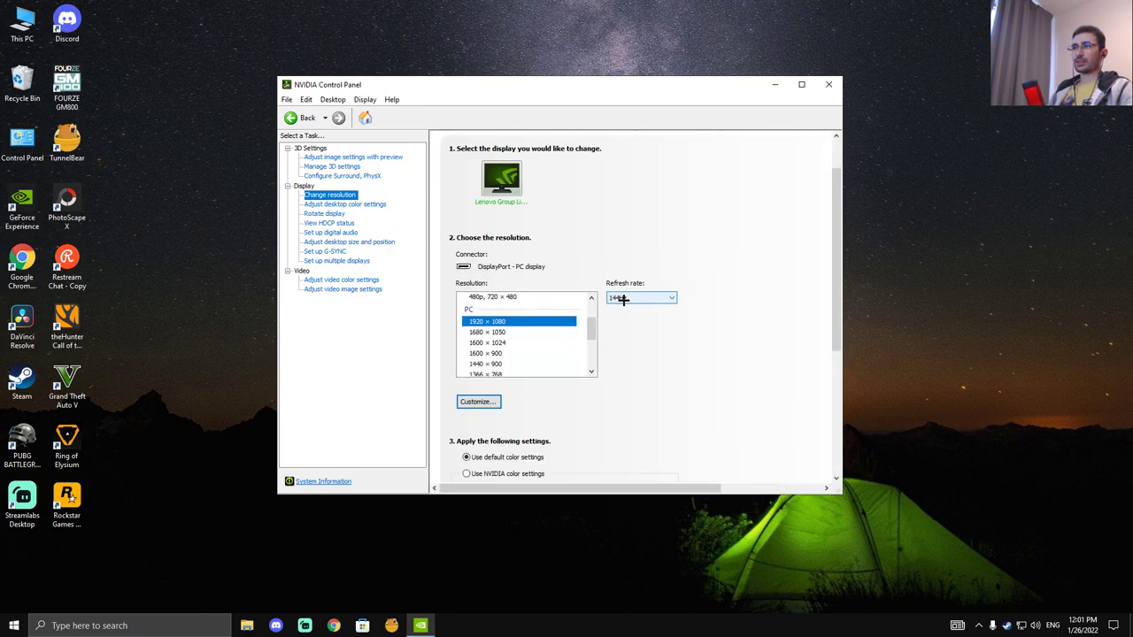
left_click(621, 299)
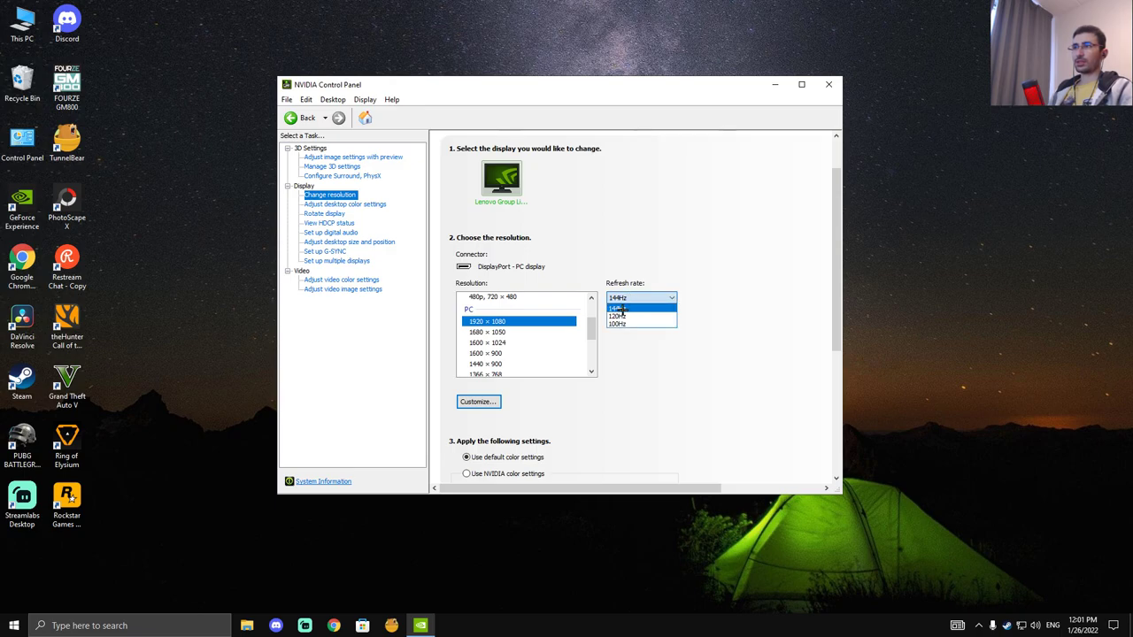
left_click(621, 309)
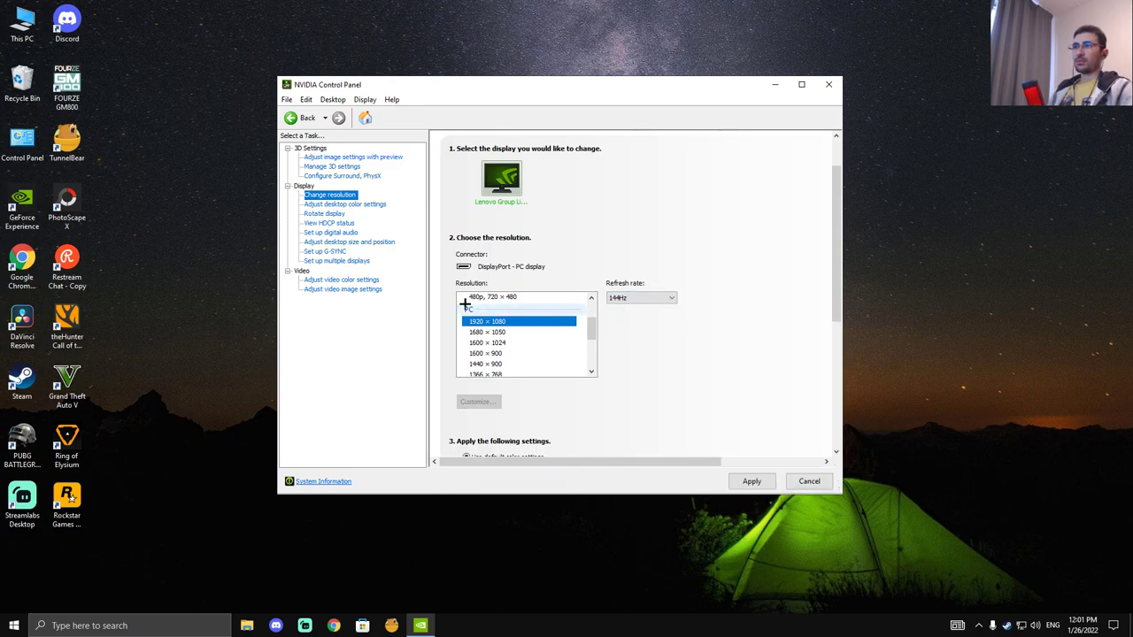
Try the native 1080p, 1920 × 1080 resolution from the Ultra HD, HD, SD group with the 60Hz refresh rate
scroll(539, 311, "up", 2)
left_click(522, 309)
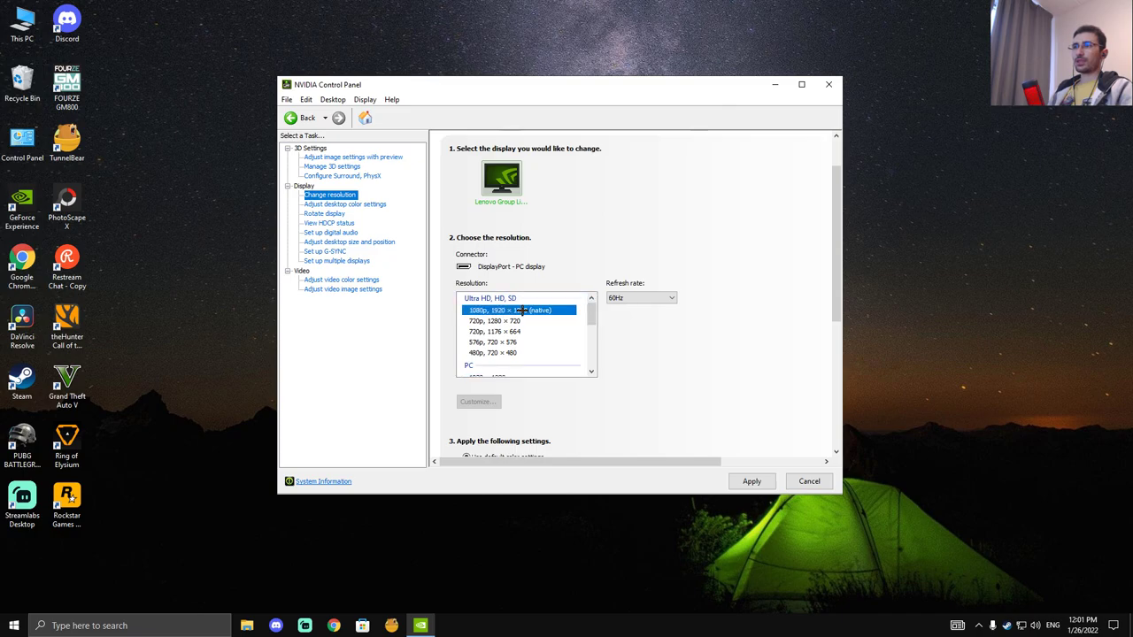
left_click(634, 299)
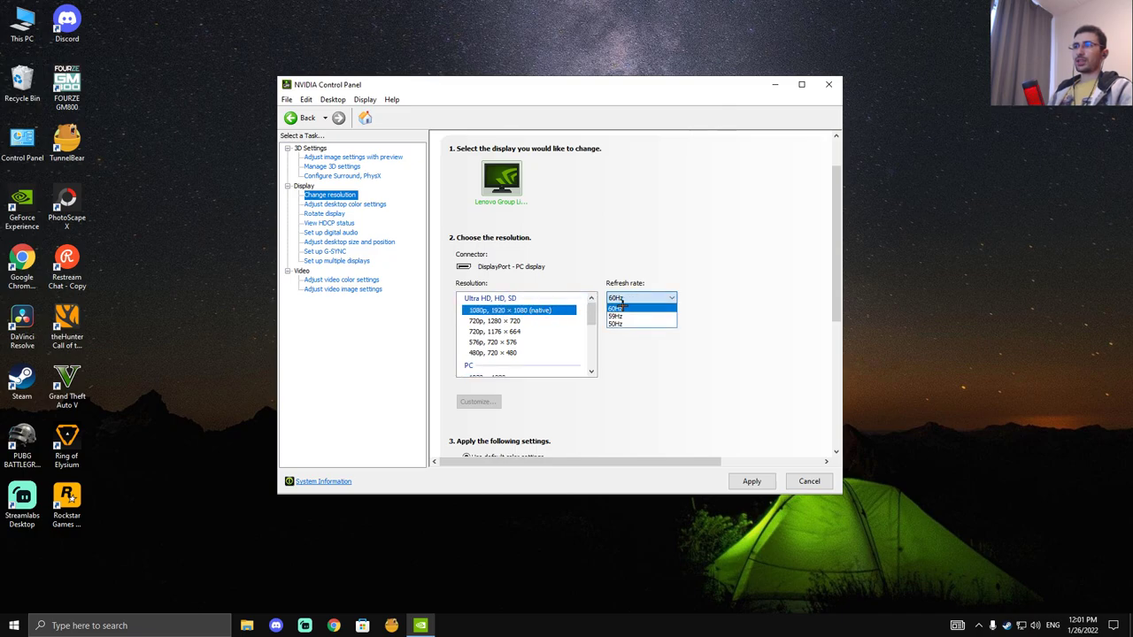
left_click(617, 307)
Select the 1920 × 1080 resolution from the PC group with the 144Hz refresh rate
scroll(531, 328, "down", 2)
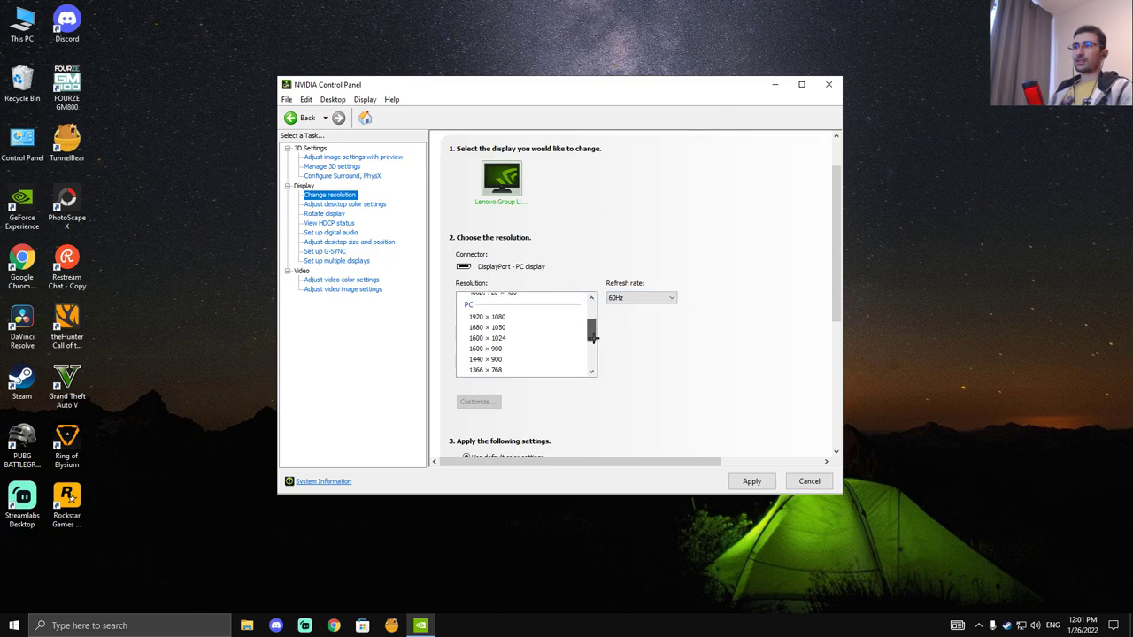
left_click(498, 315)
left_click(634, 299)
left_click(633, 308)
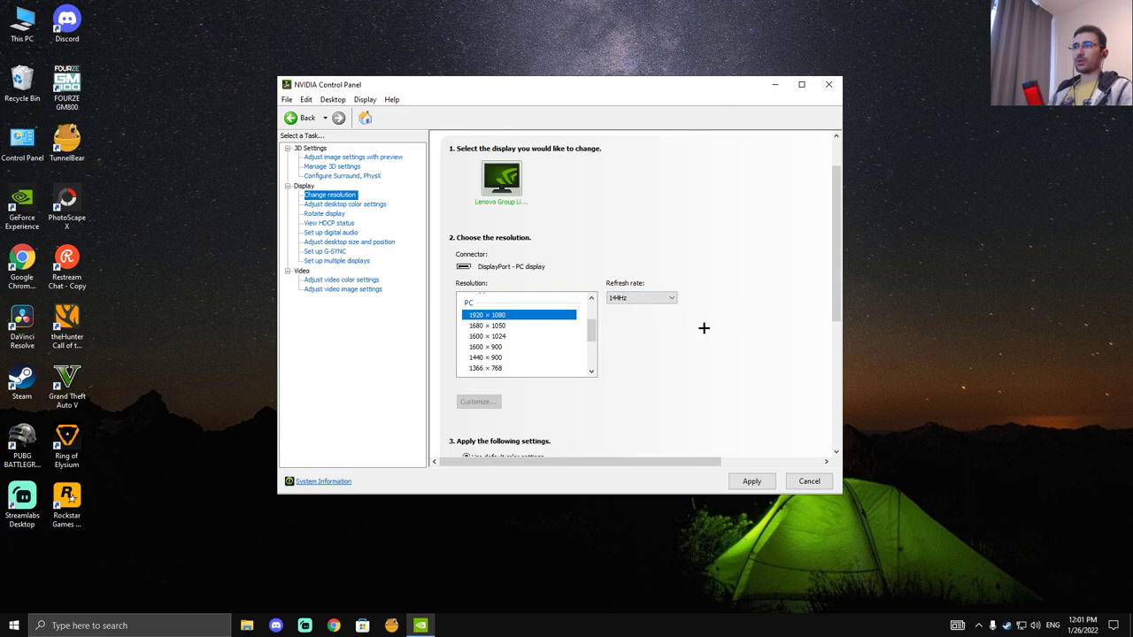
Open the Adjust desktop color settings page and review the color accuracy and color enhancement options
left_click(345, 207)
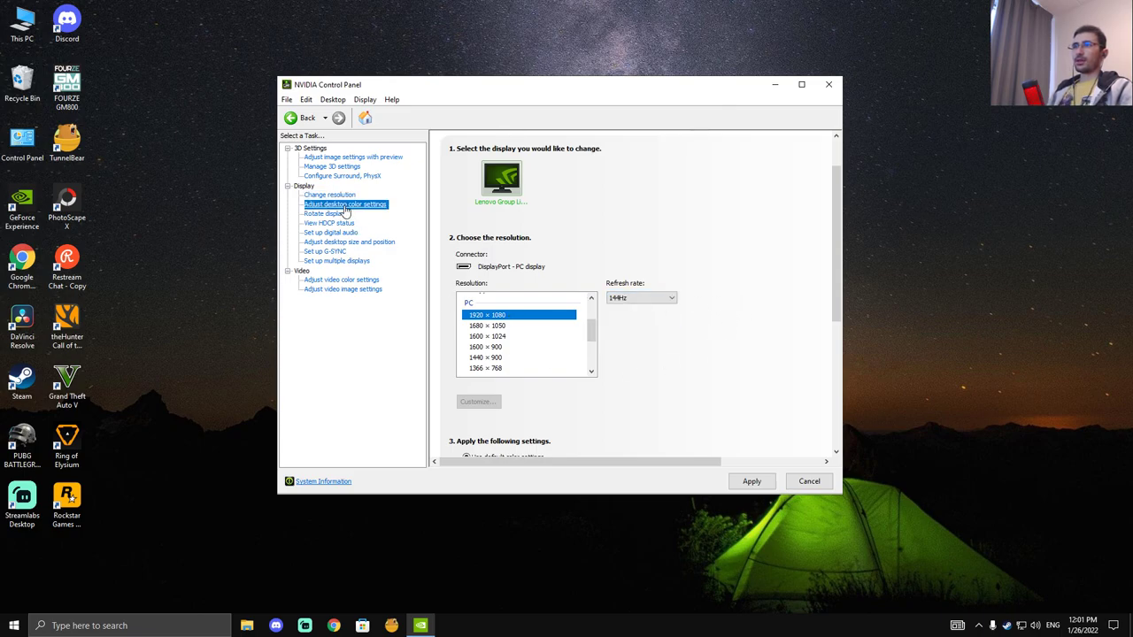
scroll(506, 336, "down", 3)
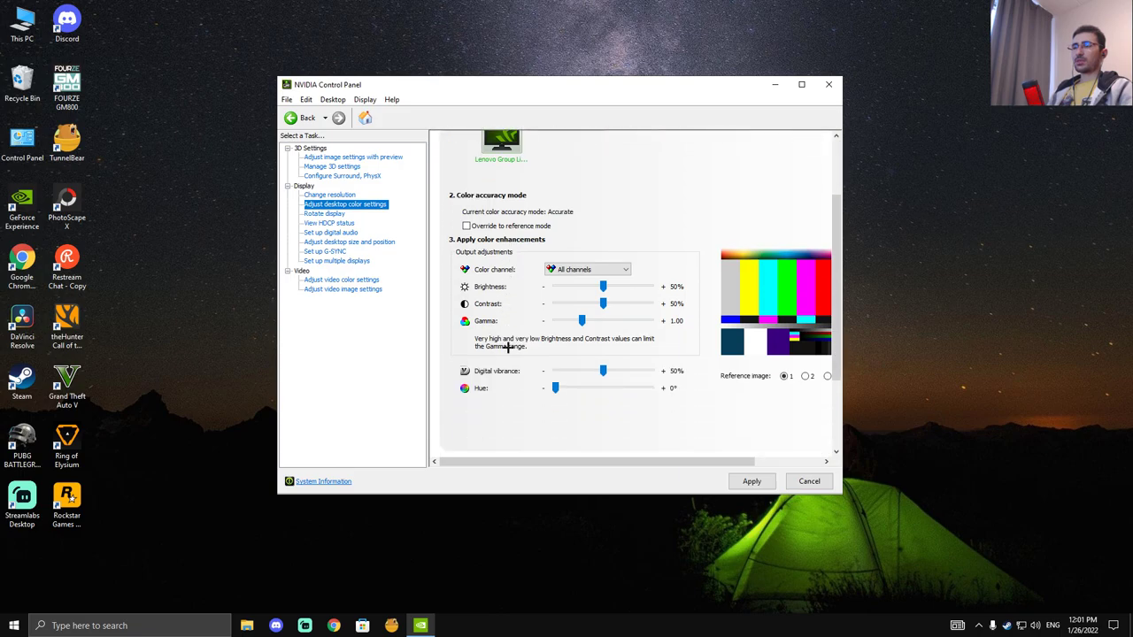
scroll(509, 346, "down", 1)
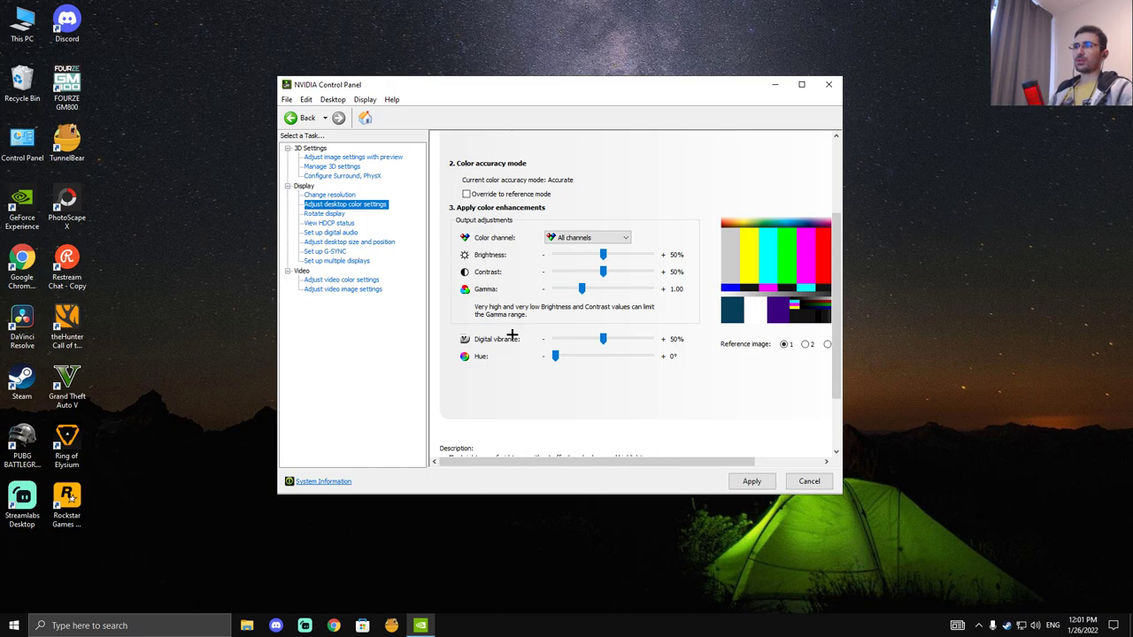
scroll(514, 420, "up", 1)
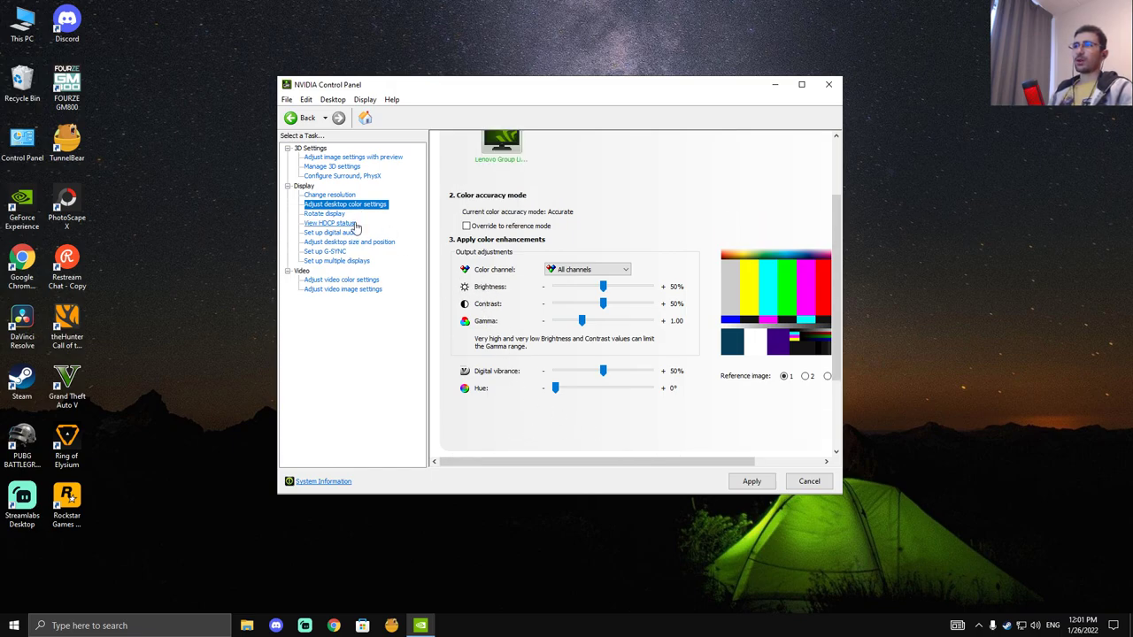
View the Rotate display, View HDCP status and Set up digital audio pages
left_click(326, 214)
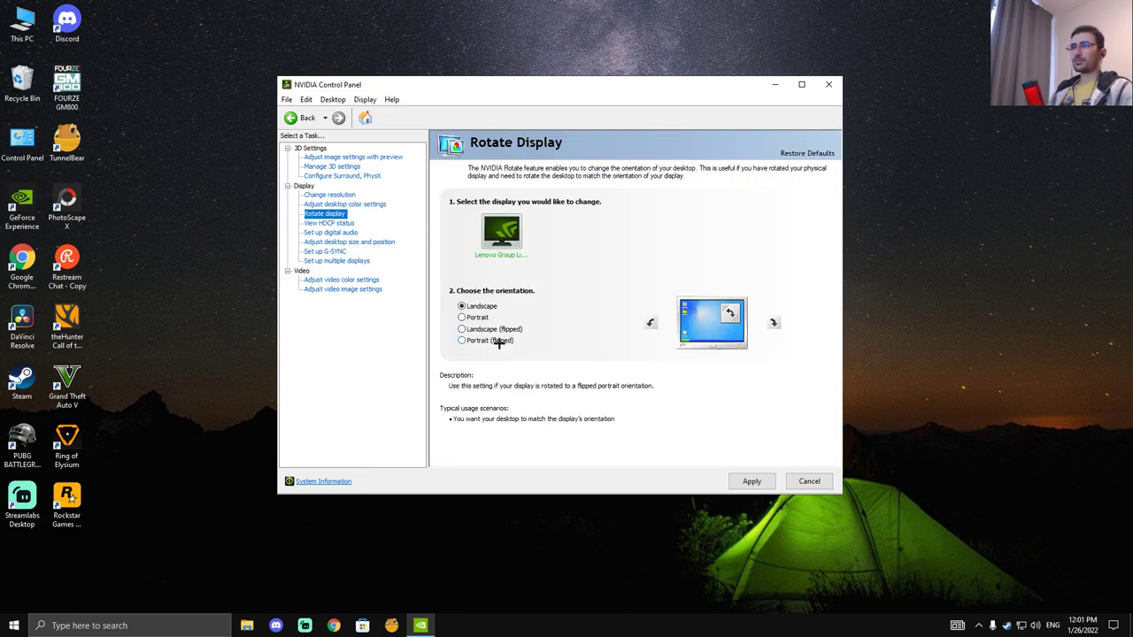
left_click(347, 224)
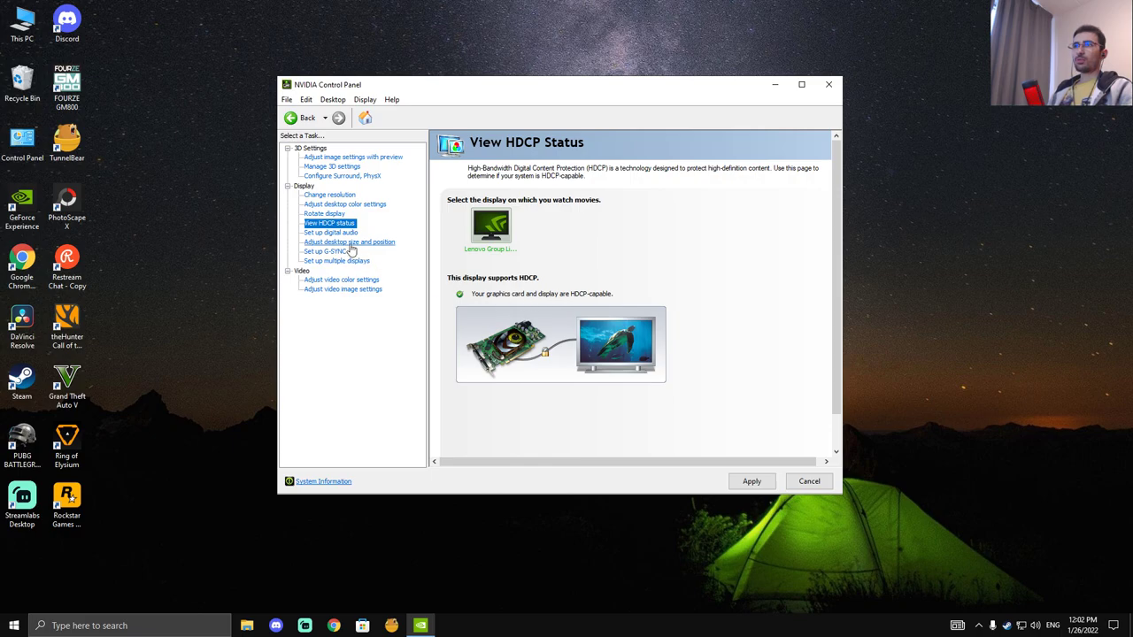
left_click(332, 232)
left_click(589, 323)
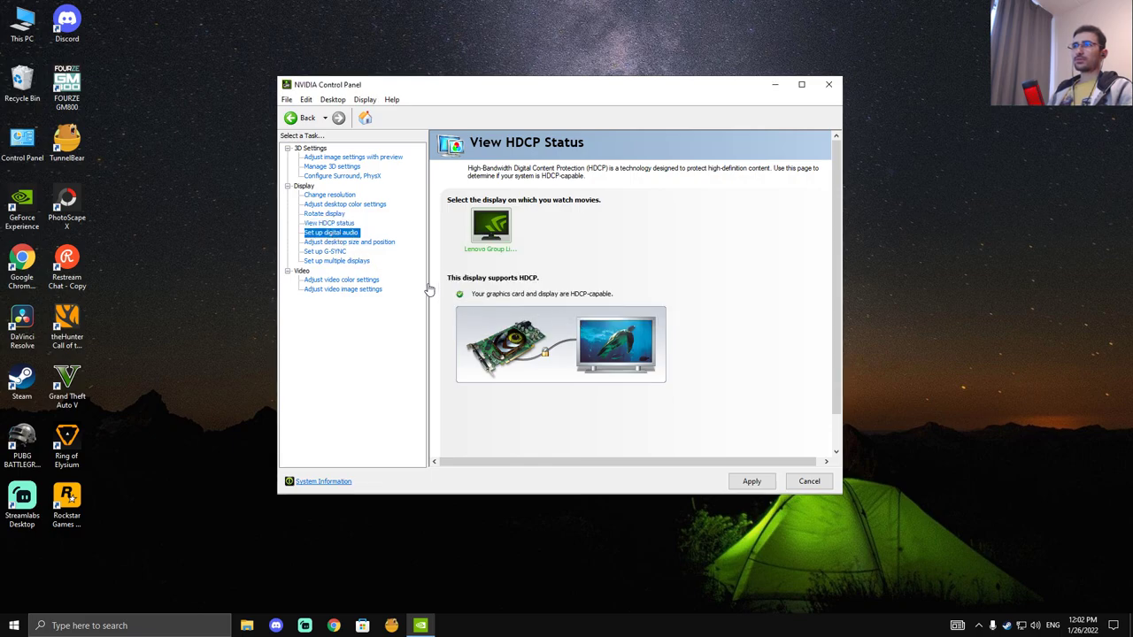
left_click(325, 232)
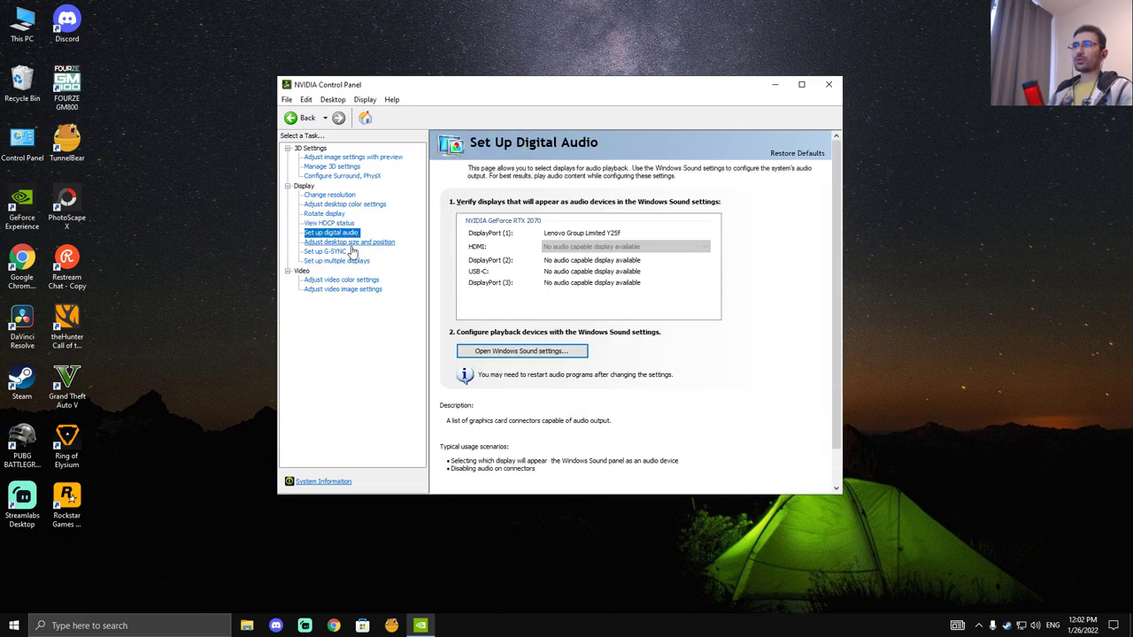
Set the scaling mode to Full-screen on the Adjust desktop size and position page, apply it and keep the change
left_click(352, 243)
scroll(565, 342, "down", 3)
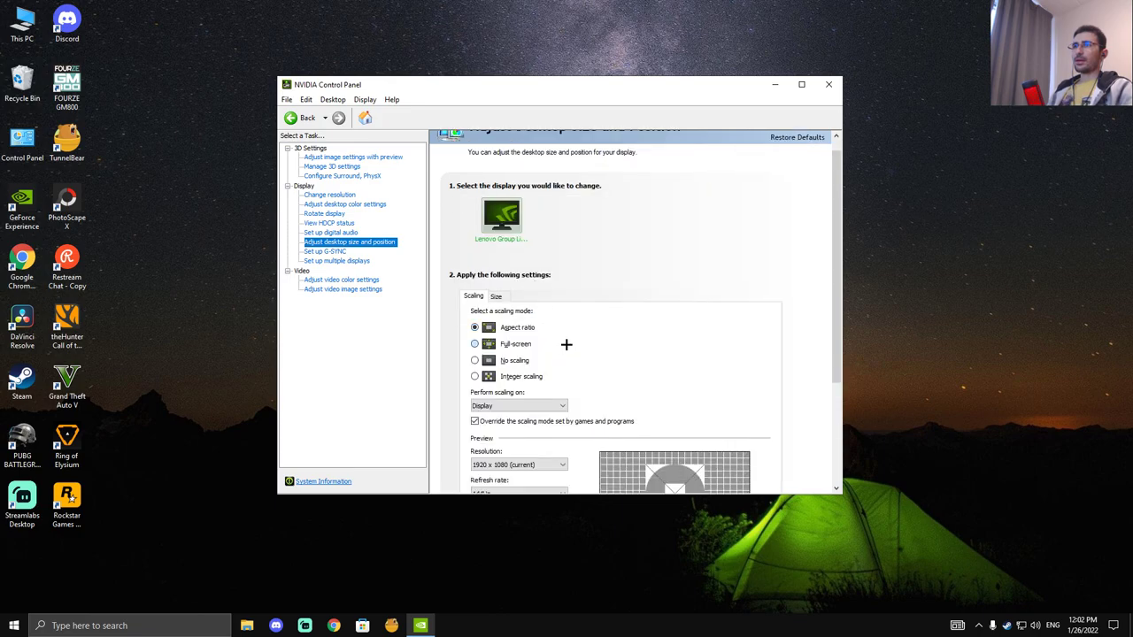
scroll(564, 340, "down", 1)
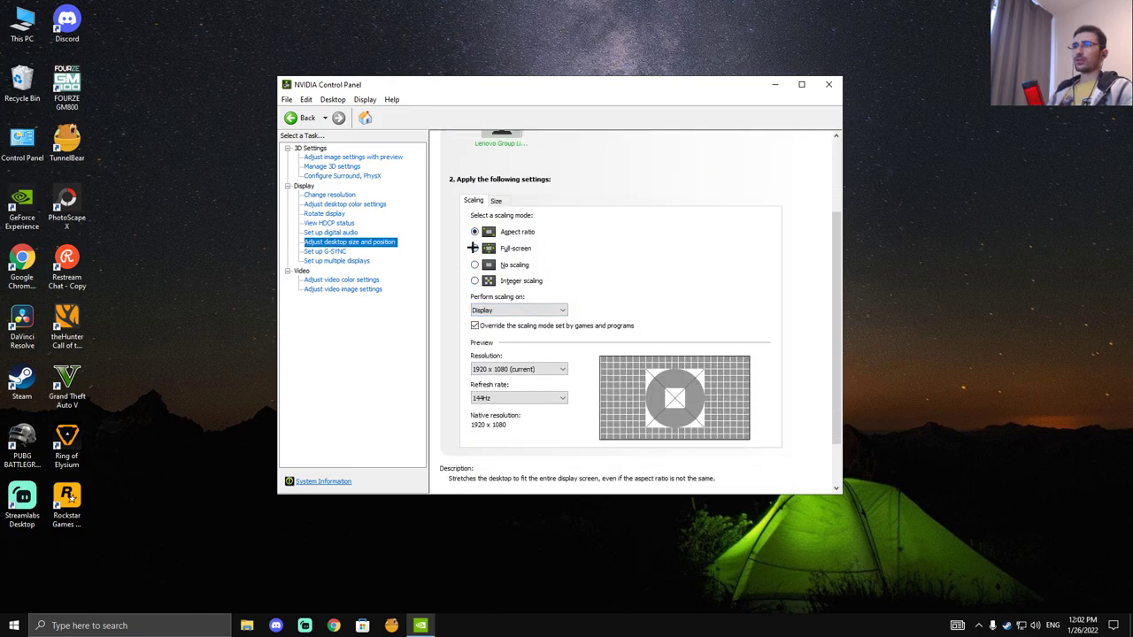
left_click(474, 248)
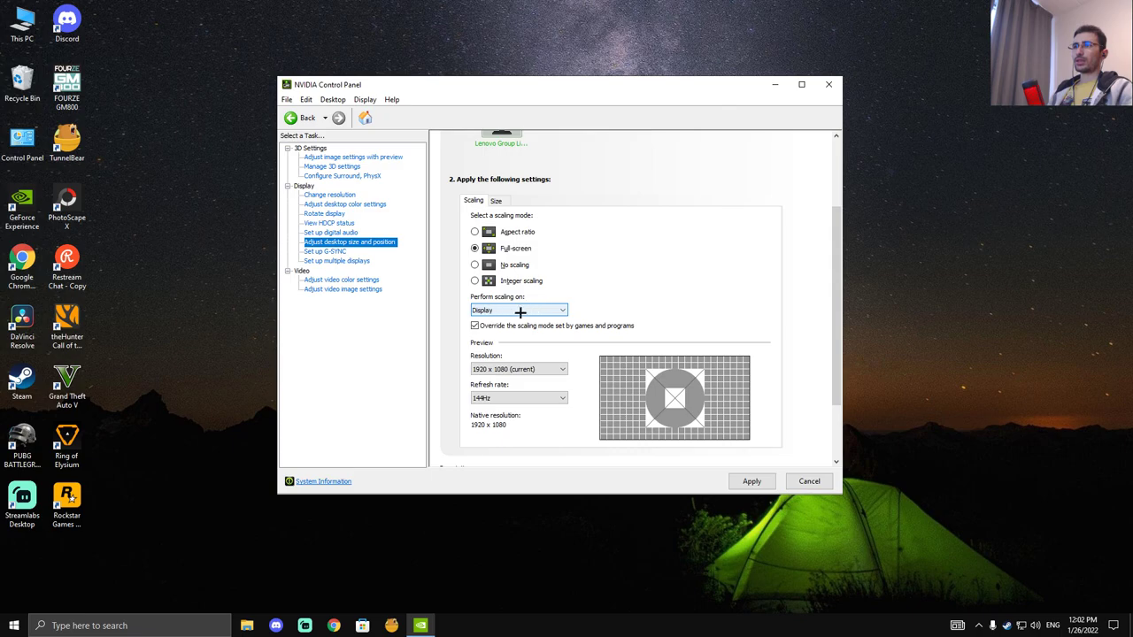
left_click(748, 485)
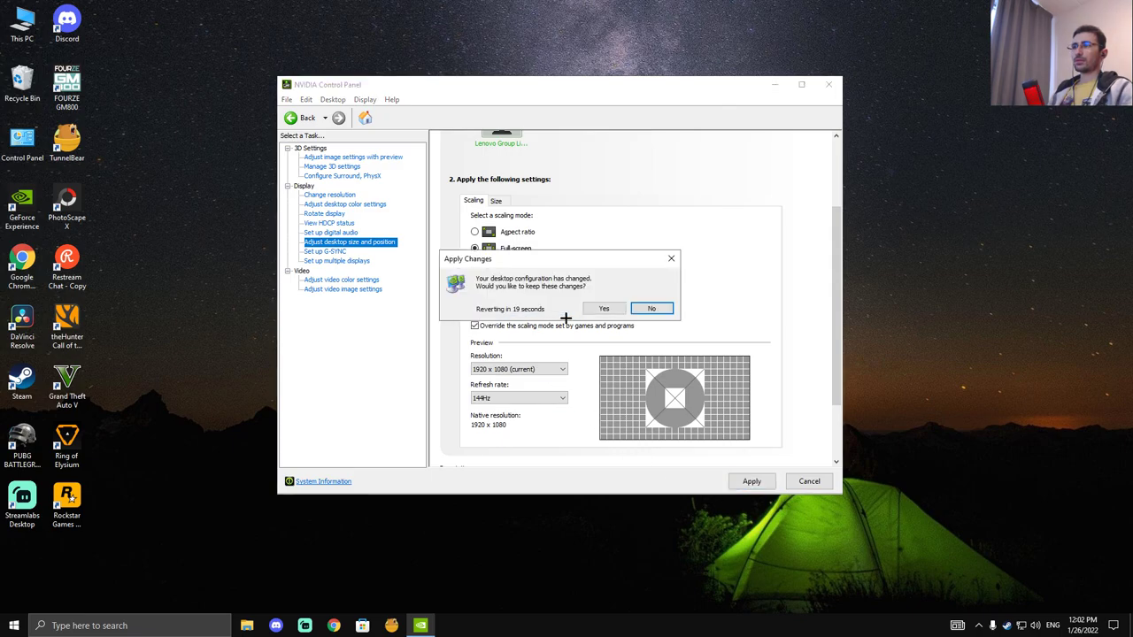
left_click(600, 308)
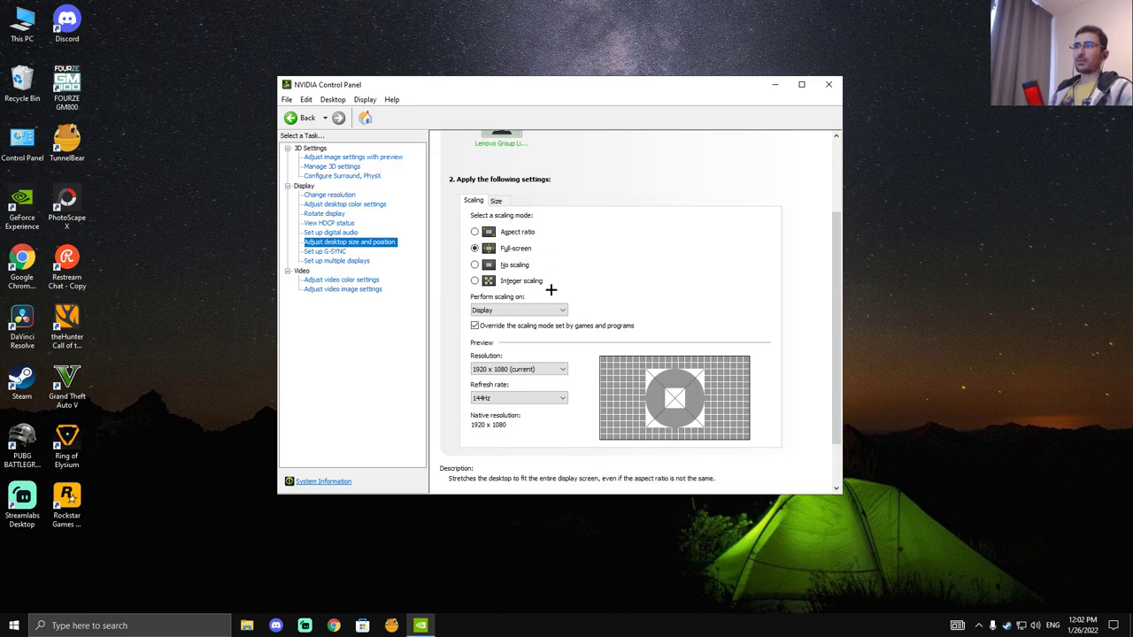
View the Set up G-SYNC and Set up multiple displays pages
left_click(329, 245)
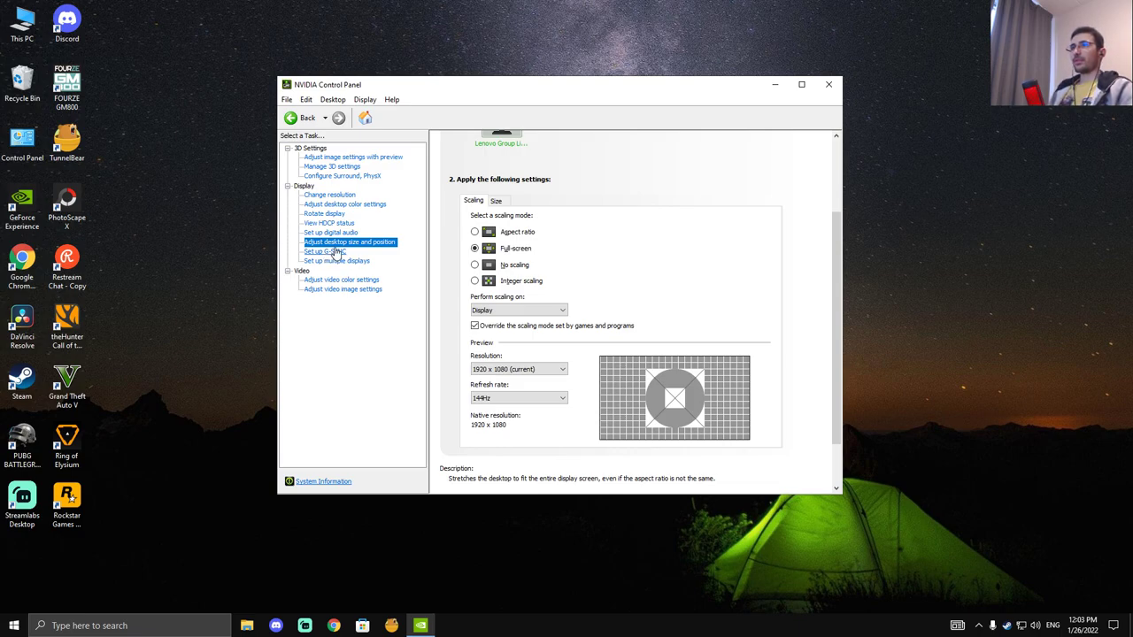
left_click(326, 253)
left_click(336, 261)
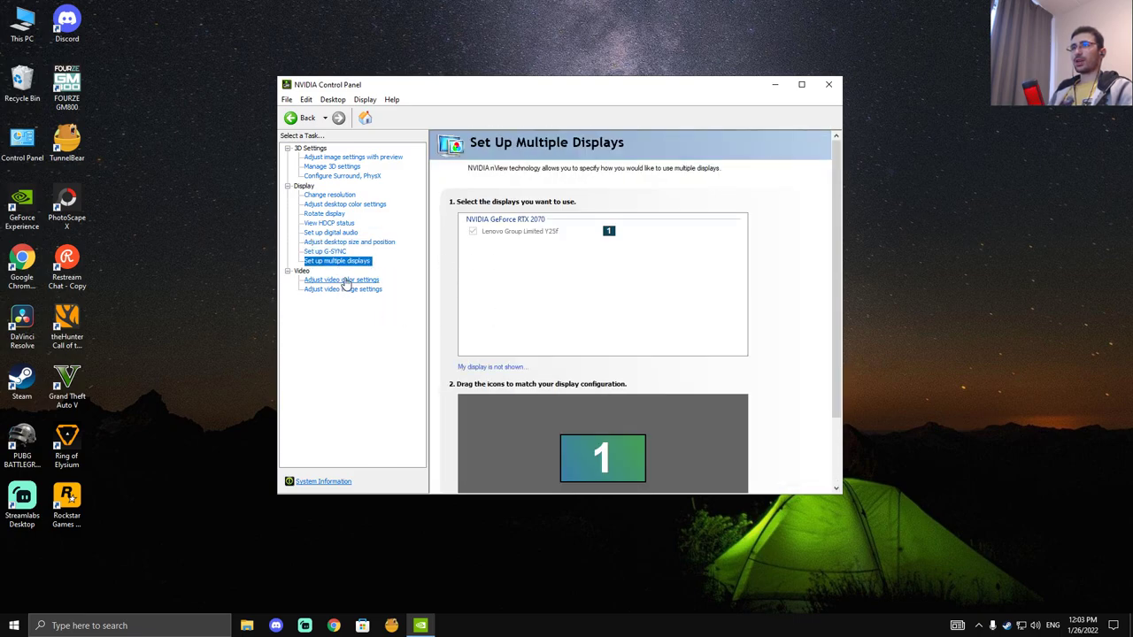
On the Adjust video color settings page, try color adjustments with the NVIDIA settings and a Full (0-255) dynamic range
left_click(343, 280)
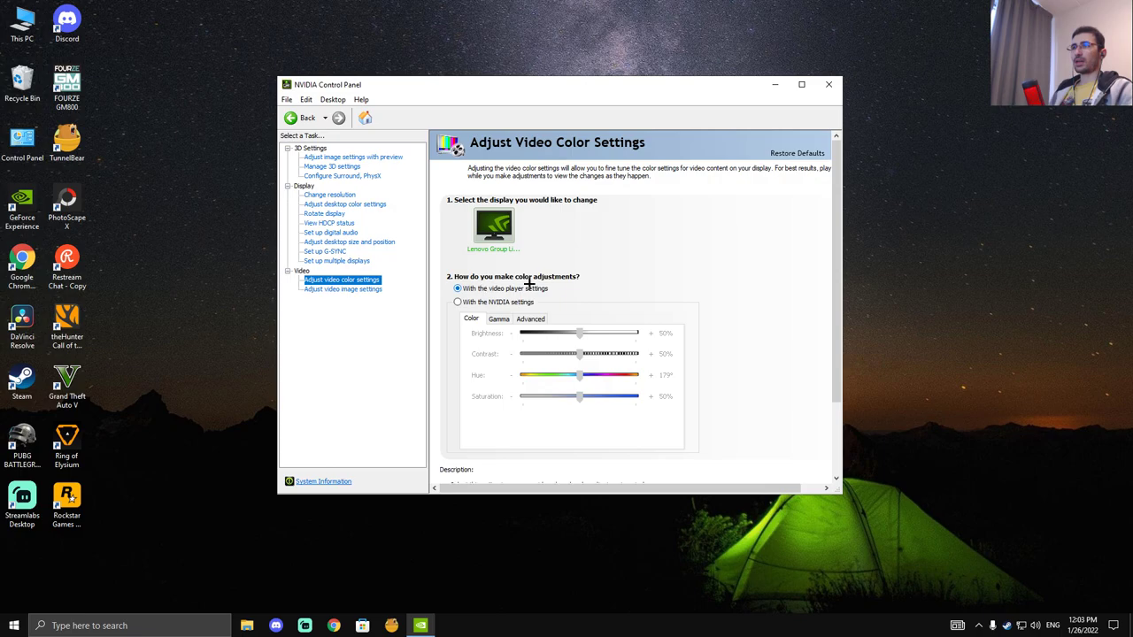
left_click(458, 301)
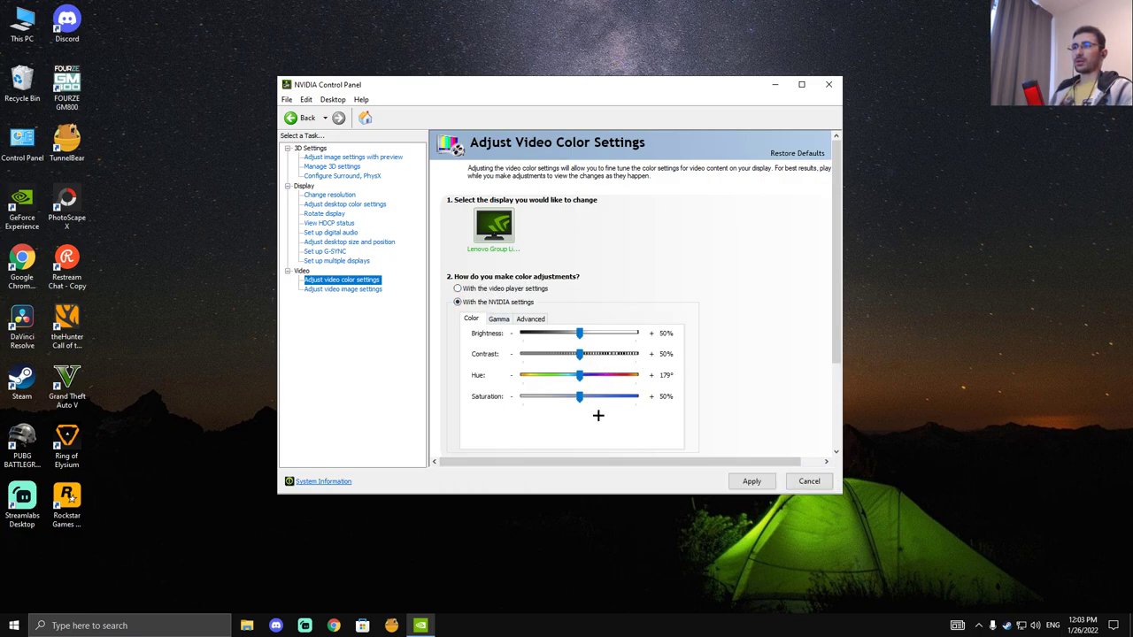
left_click(500, 319)
left_click(525, 319)
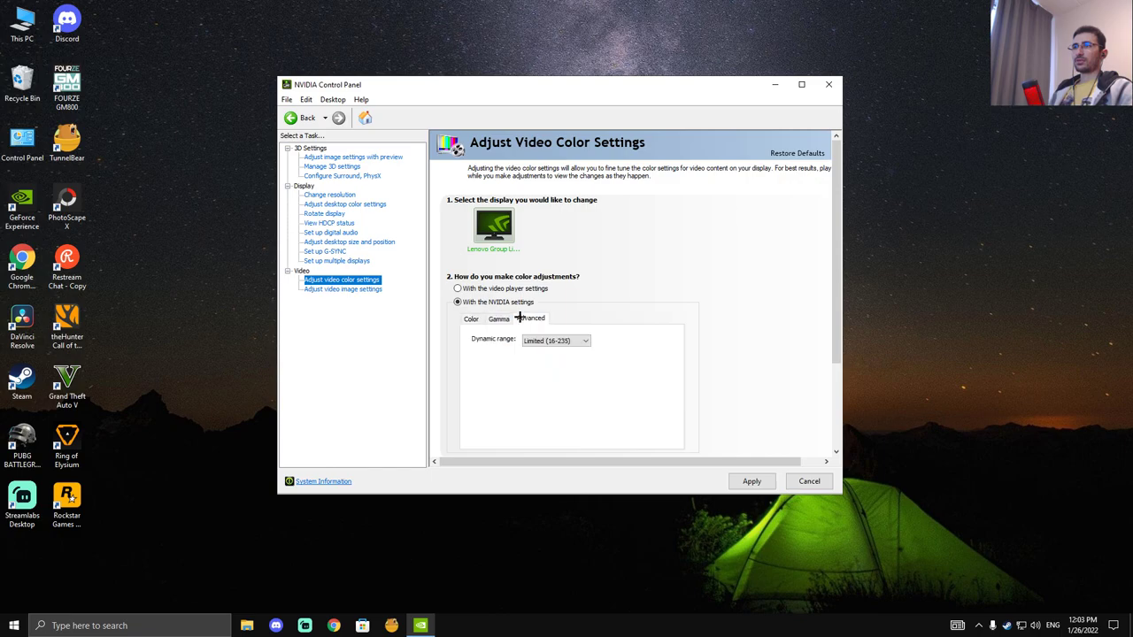
left_click(563, 343)
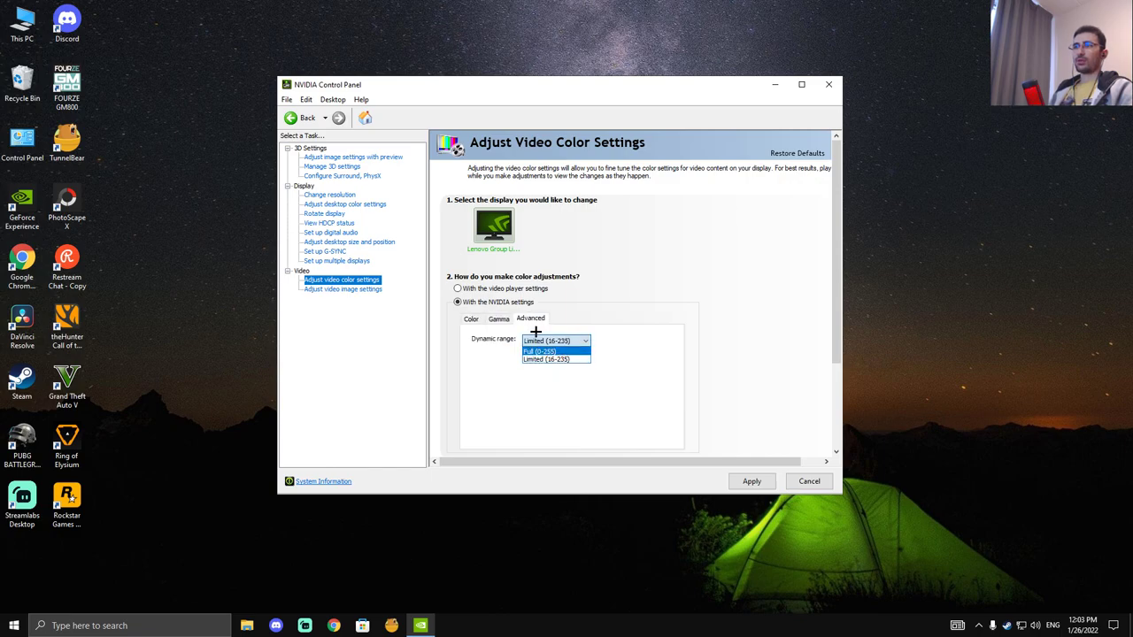
left_click(555, 351)
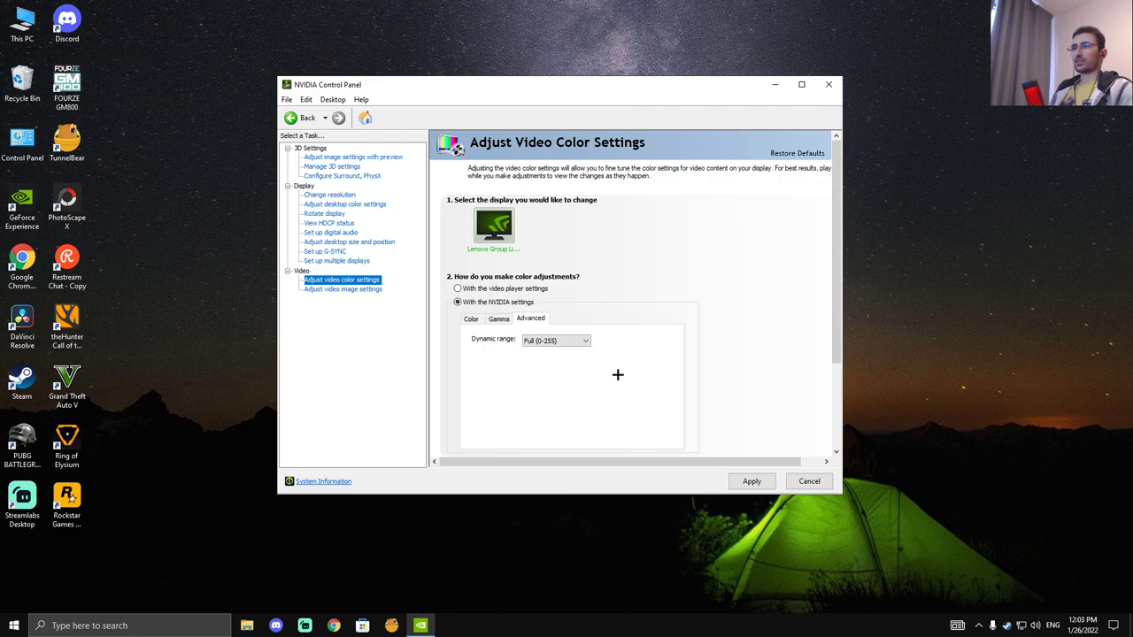
Review the Gamma and Color adjustments and set video color adjustments to use the video player settings
left_click(501, 321)
left_click(468, 316)
left_click(458, 289)
Open the Adjust video image settings page and review its edge enhancement, noise reduction and deinterlacing options
left_click(337, 291)
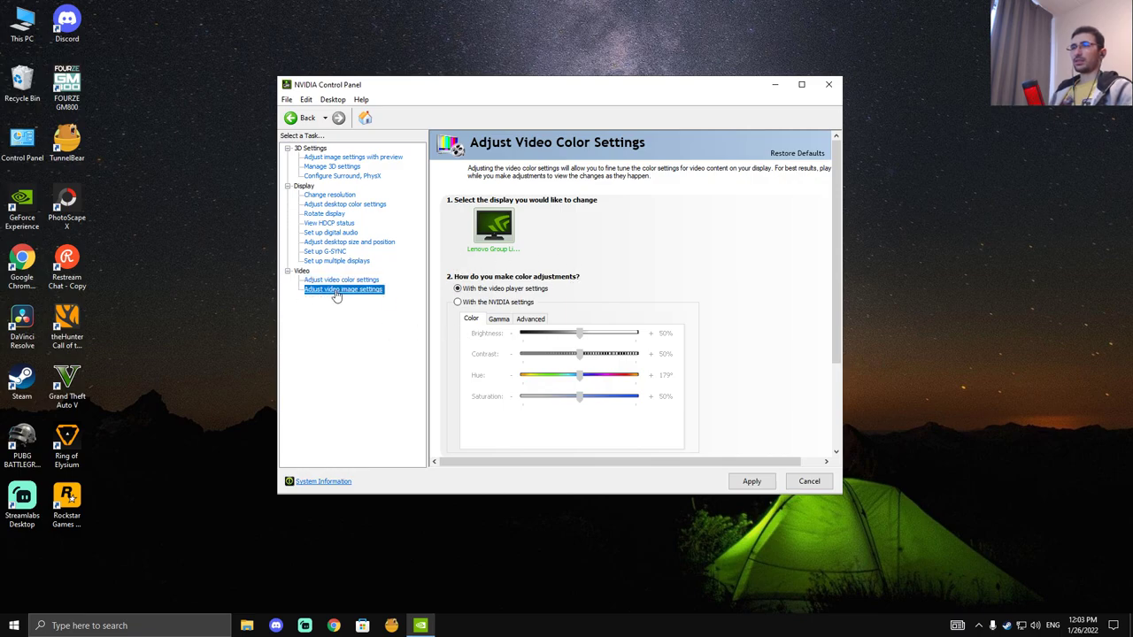
scroll(563, 365, "down", 1)
scroll(584, 381, "down", 3)
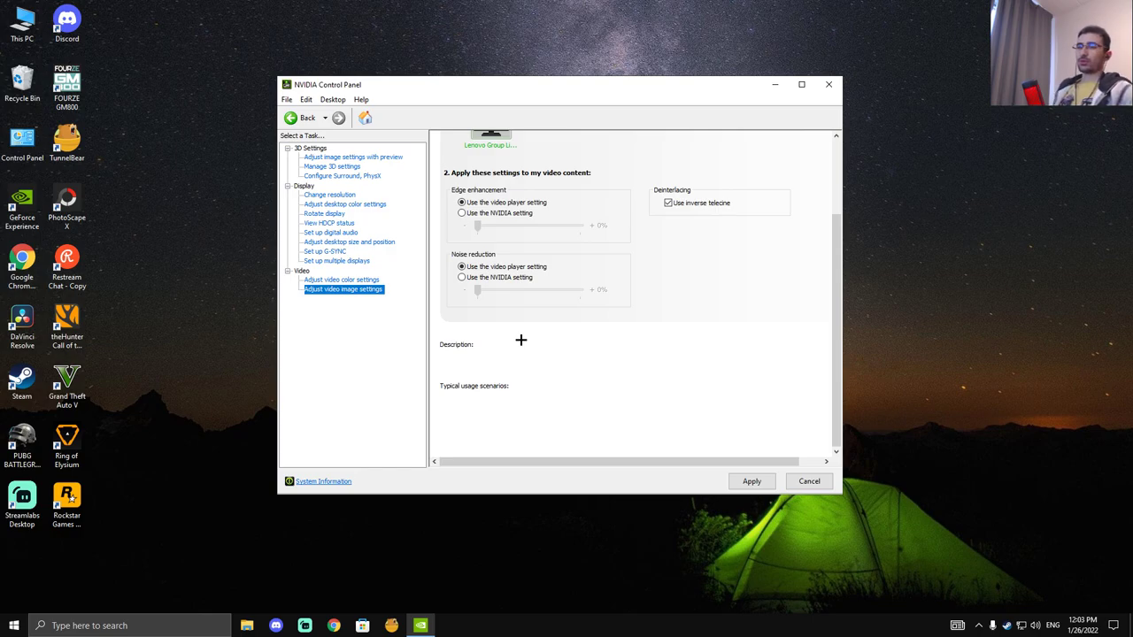
scroll(663, 236, "up", 3)
left_click_drag(669, 82, 622, 56)
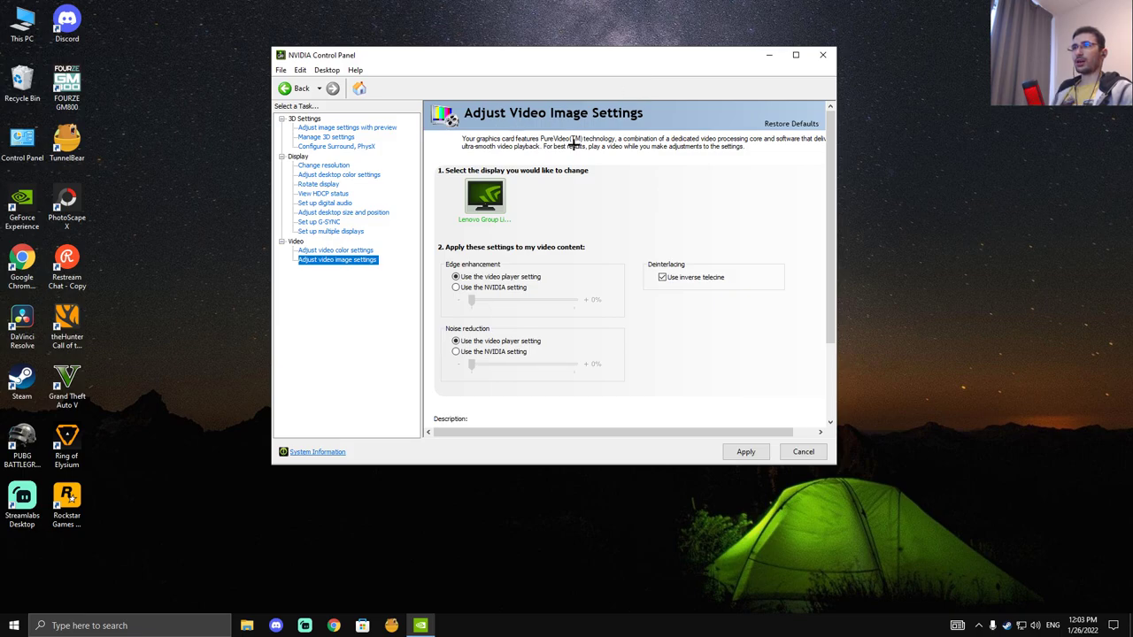